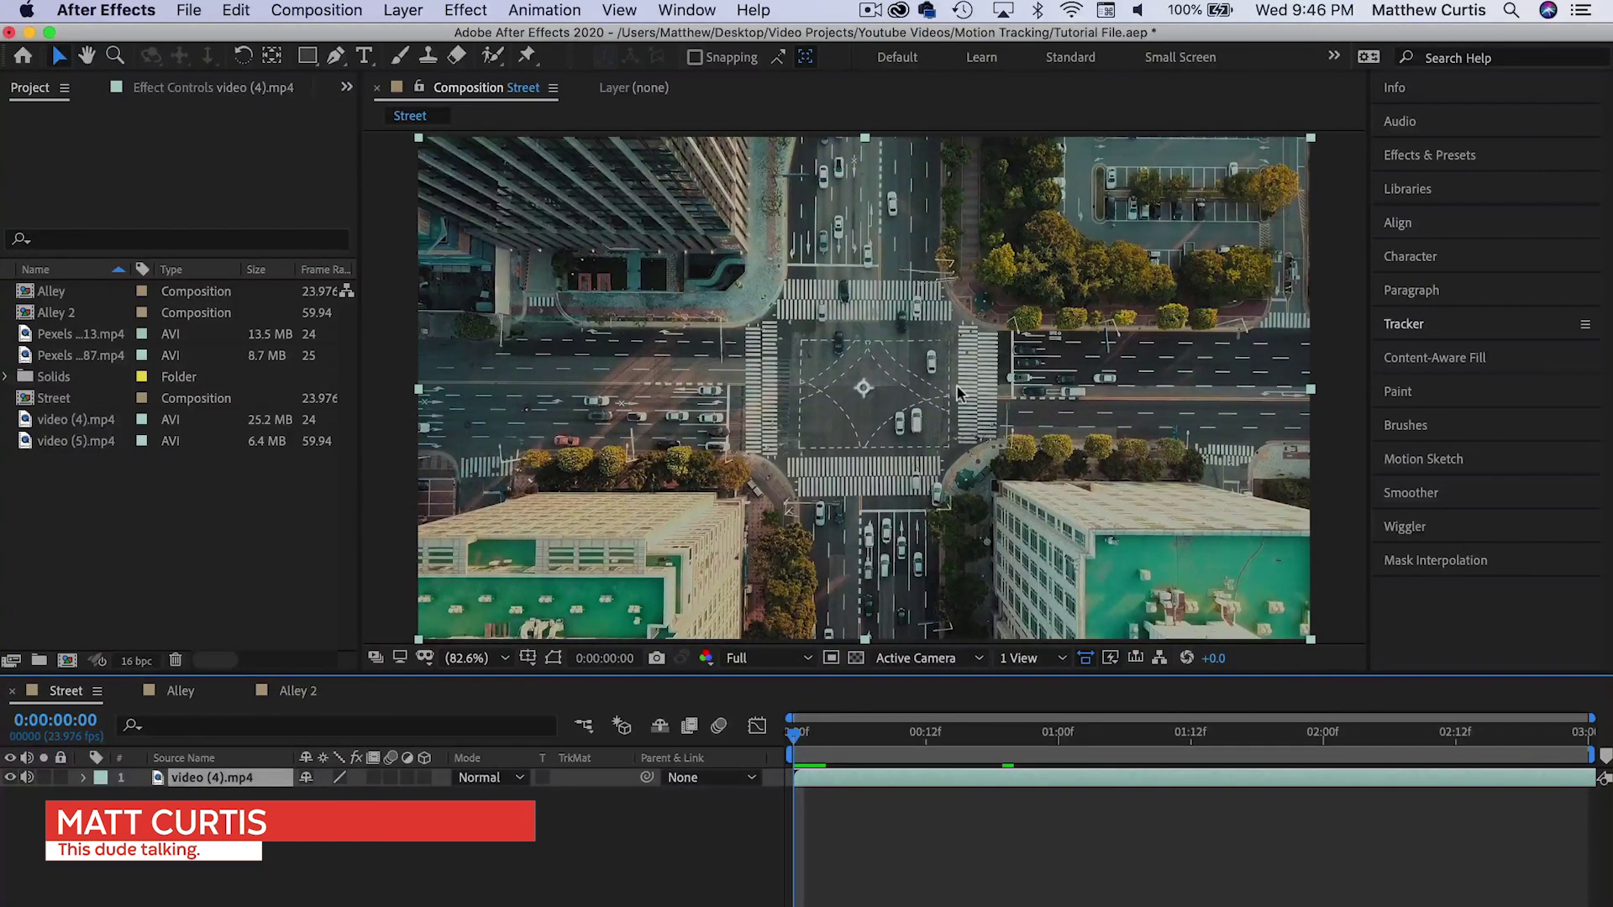
# Step: Show the tracking tools for the Street composition's video (4).mp4 clip
pyautogui.click(1427, 326)
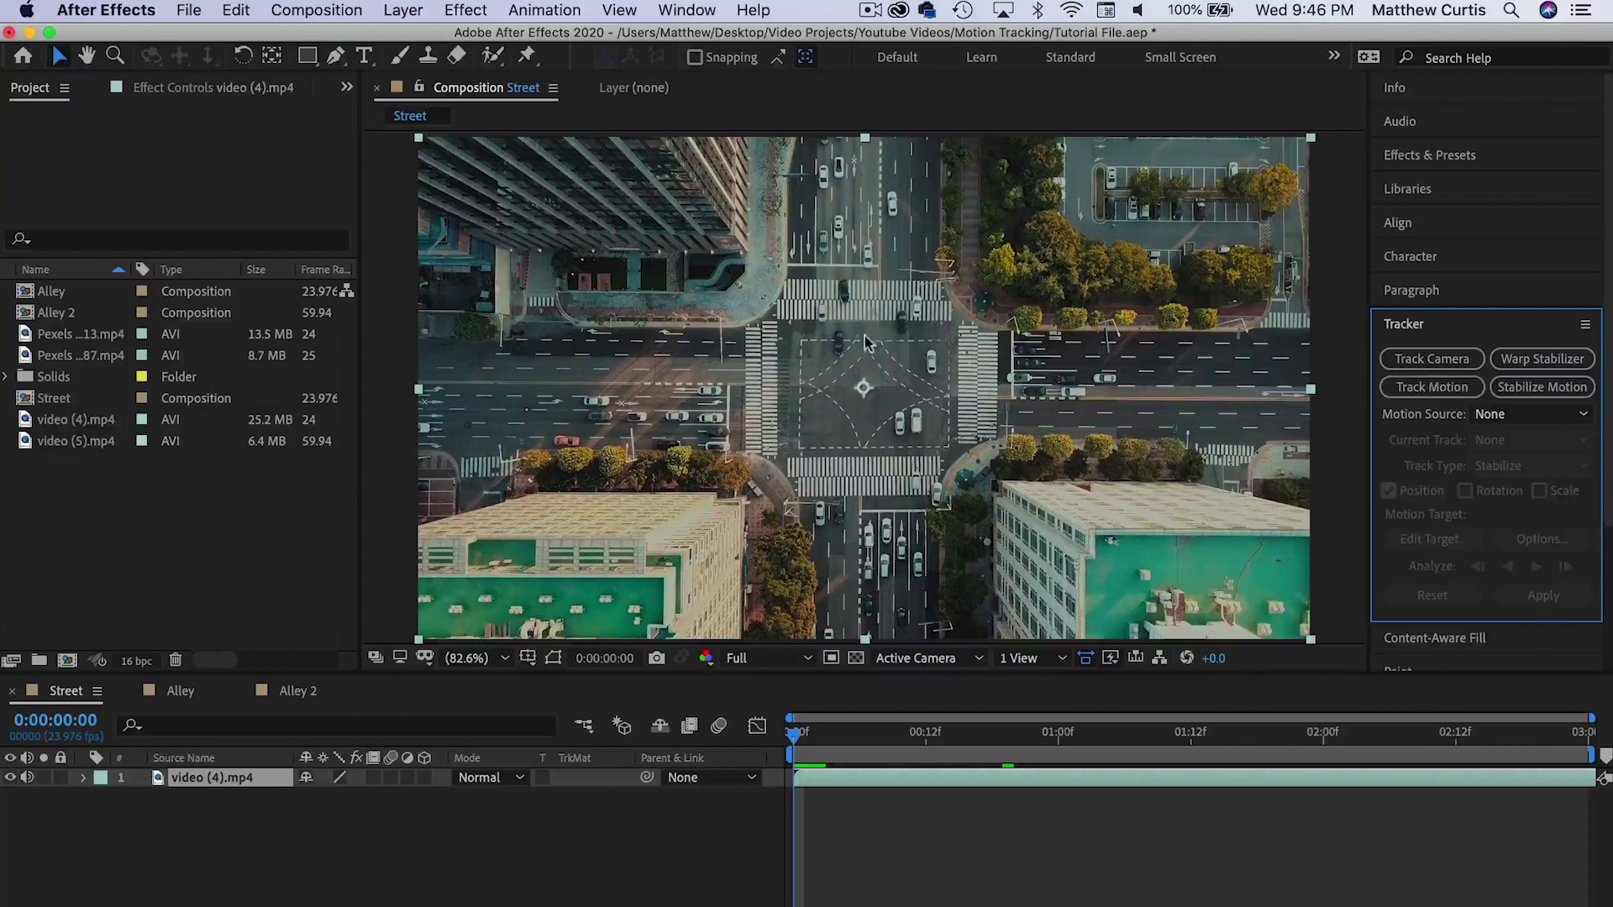
# Step: Start a point track and place Track Point 1 on the dark car
pyautogui.click(1439, 384)
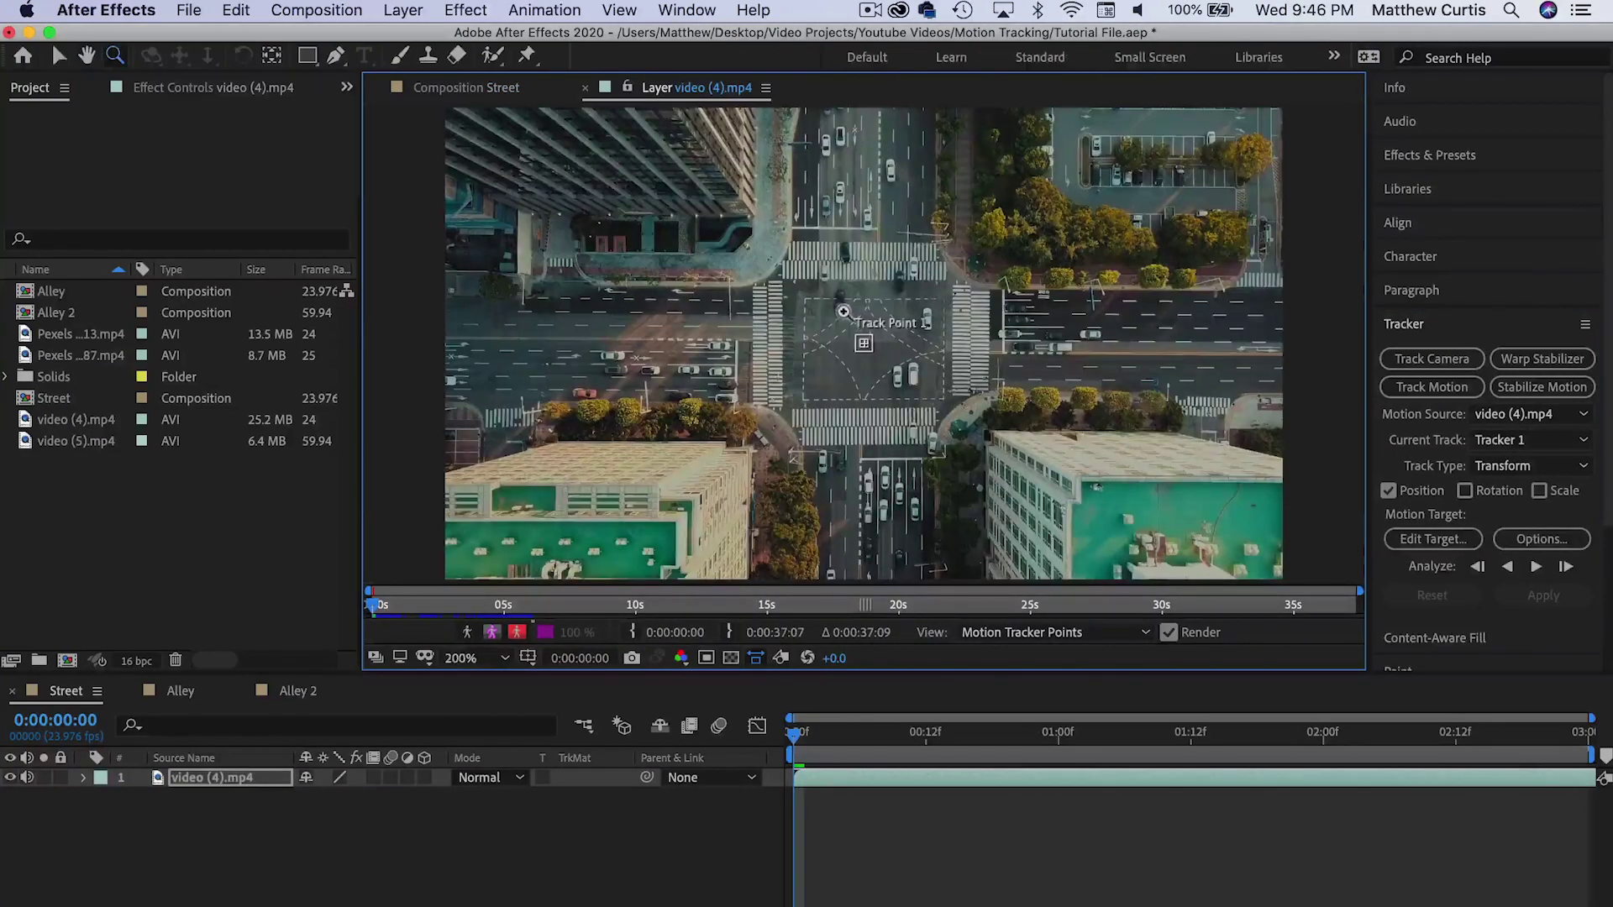
pyautogui.press('z')
pyautogui.click(892, 361)
pyautogui.press('v')
pyautogui.moveTo(935, 433); pyautogui.dragTo(870, 343)
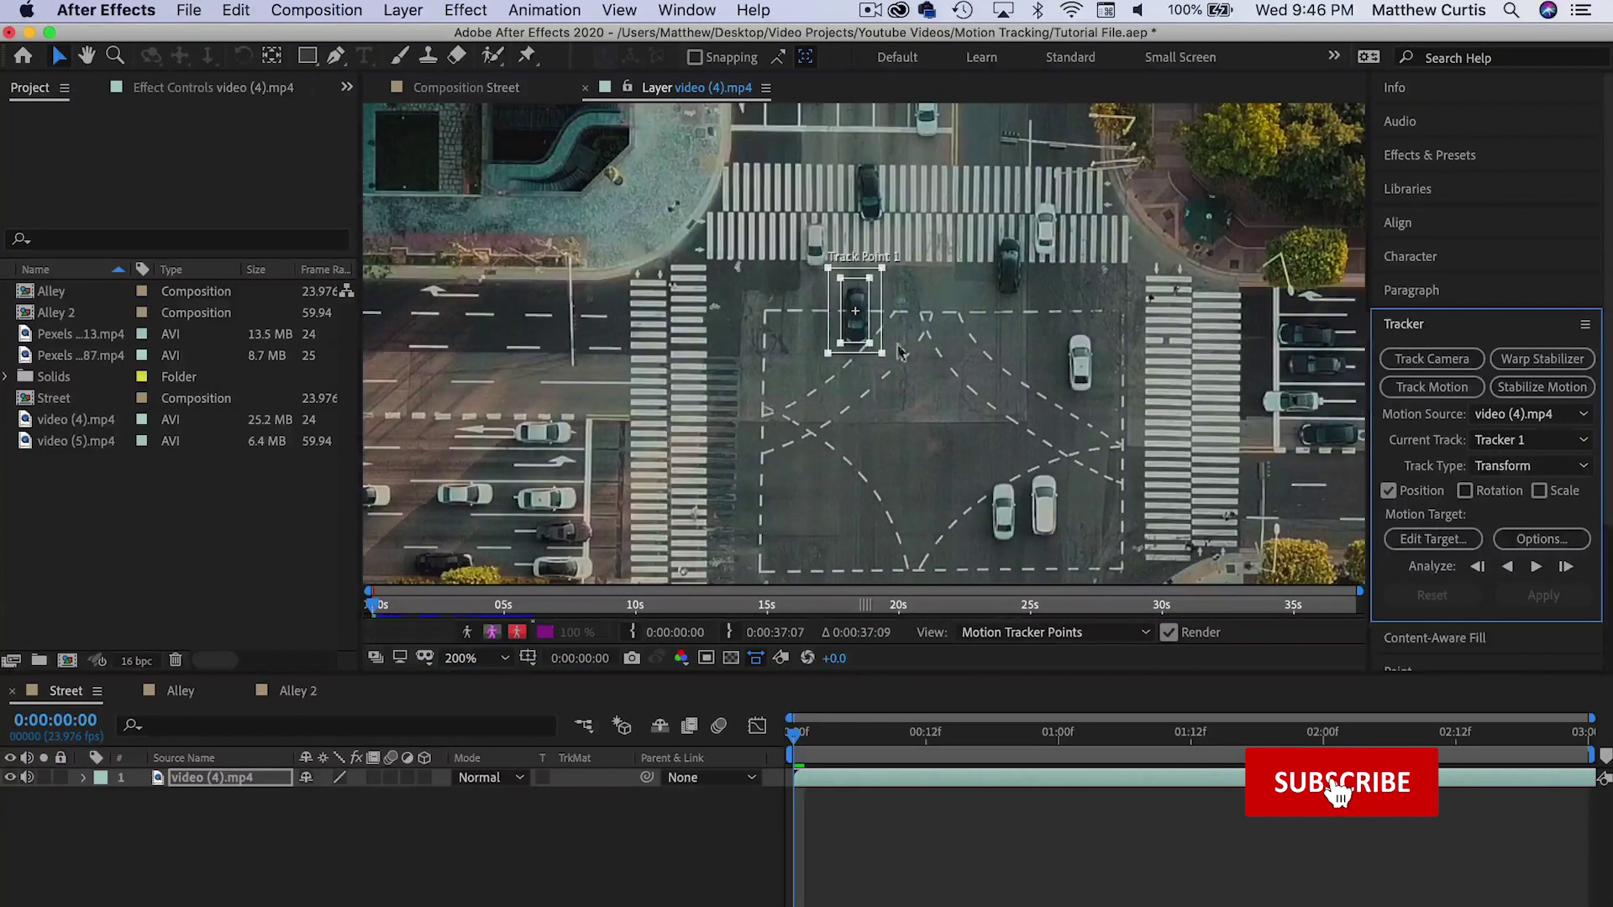
# Step: Analyze the car forward to about 0:00:05:06, then zoom closer on the track point
pyautogui.click(1535, 566)
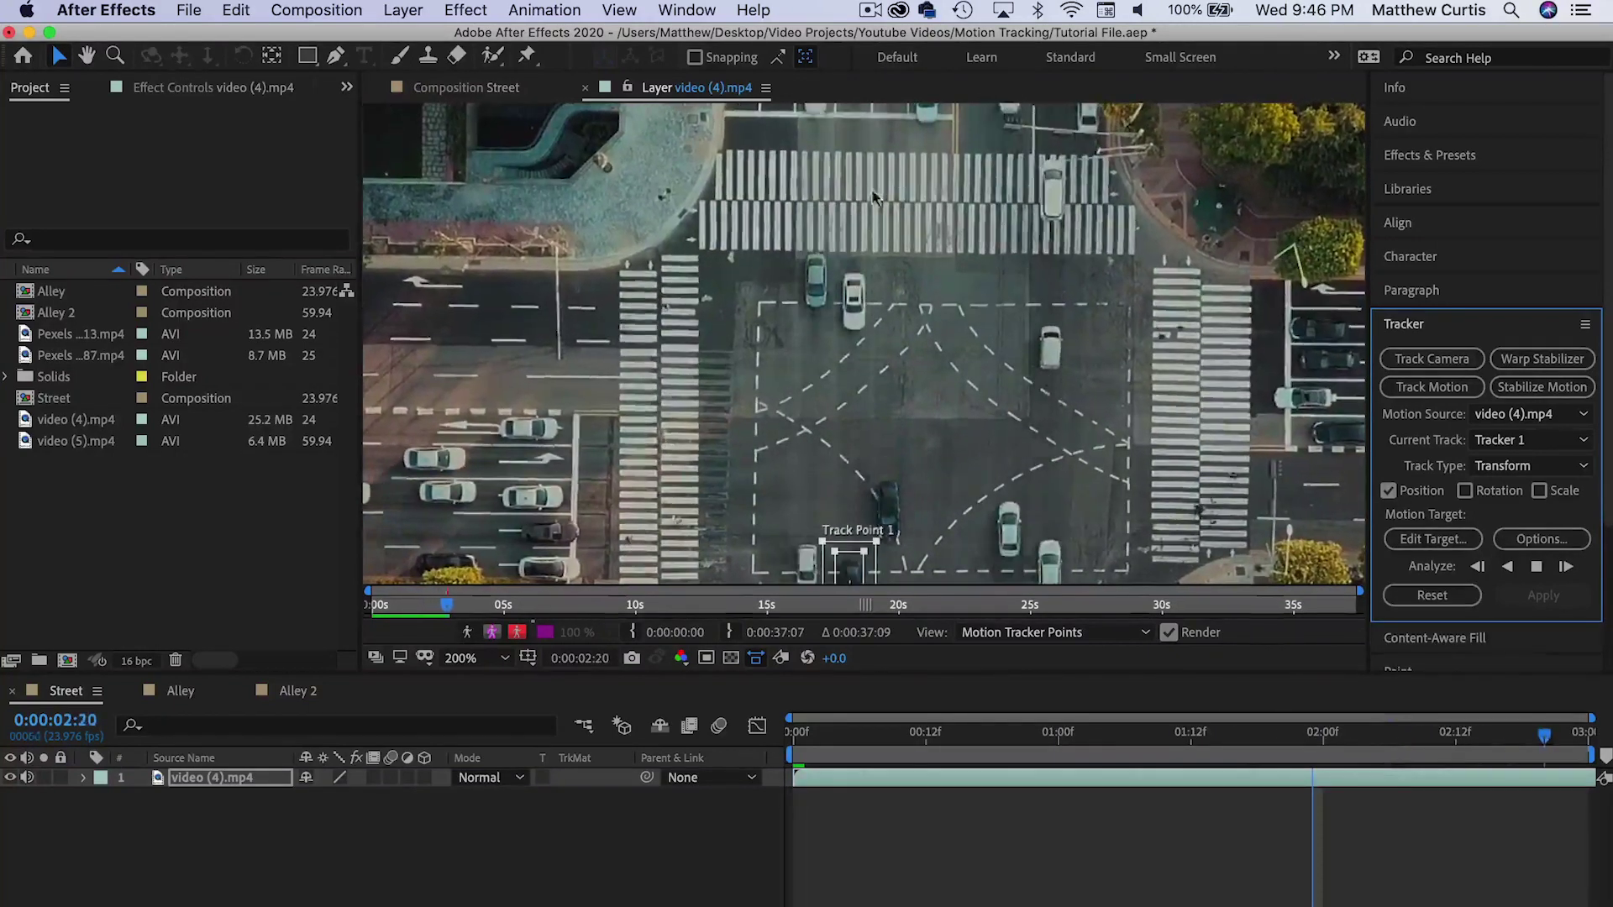
pyautogui.click(1537, 568)
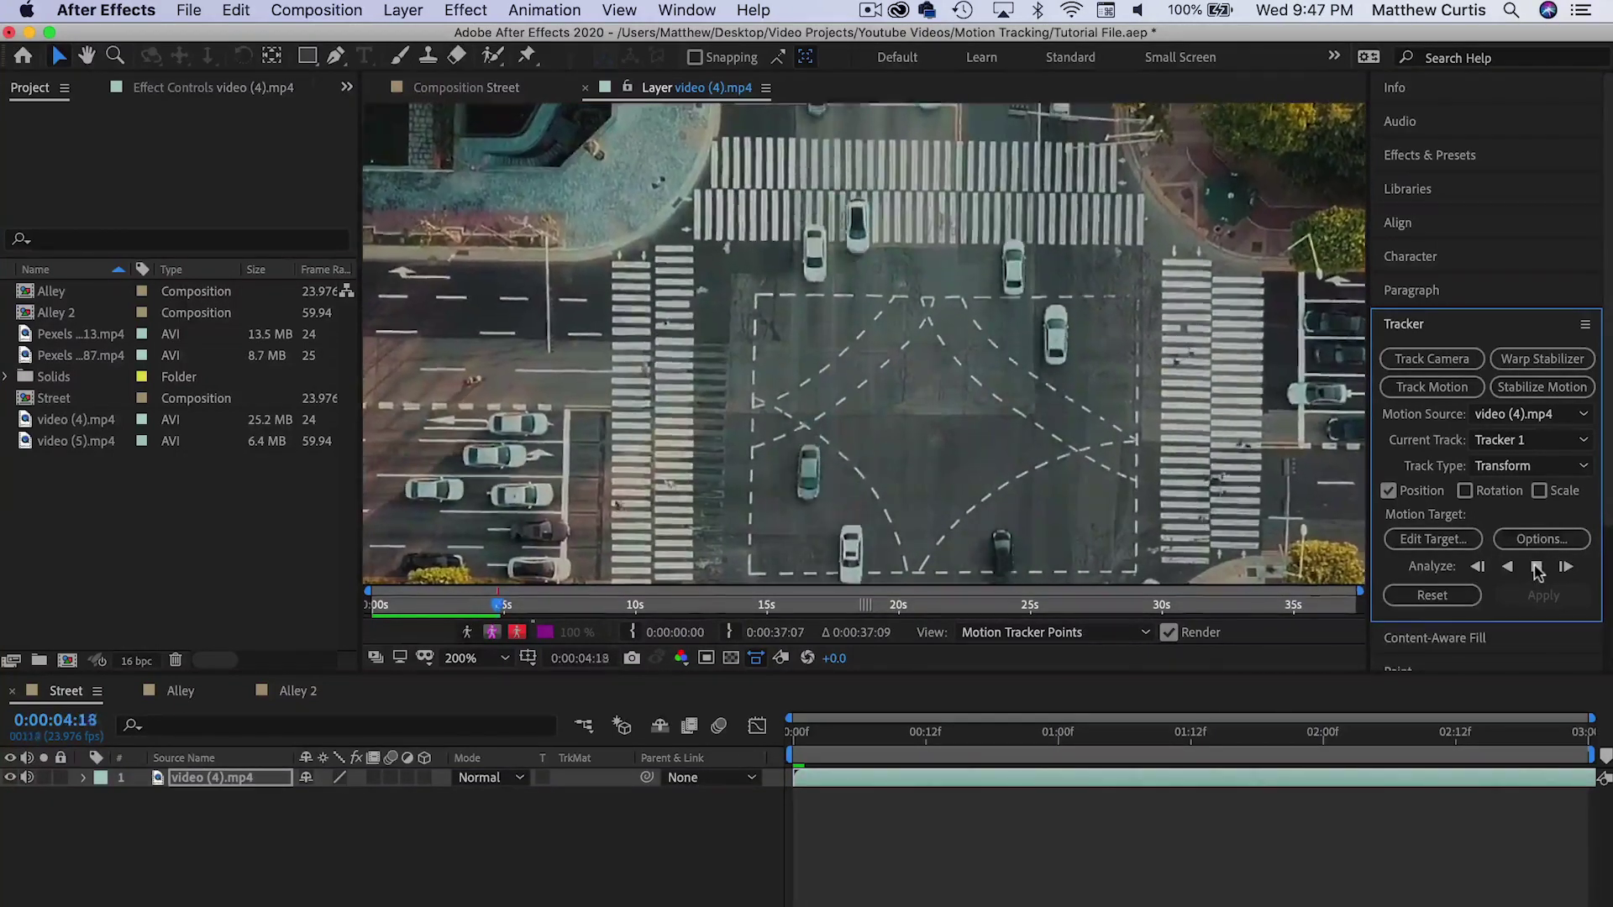
pyautogui.click(1537, 568)
pyautogui.press('z')
pyautogui.click(892, 394)
# Step: Add a new Null Object layer, Null 3, to the Street composition
pyautogui.press('v')
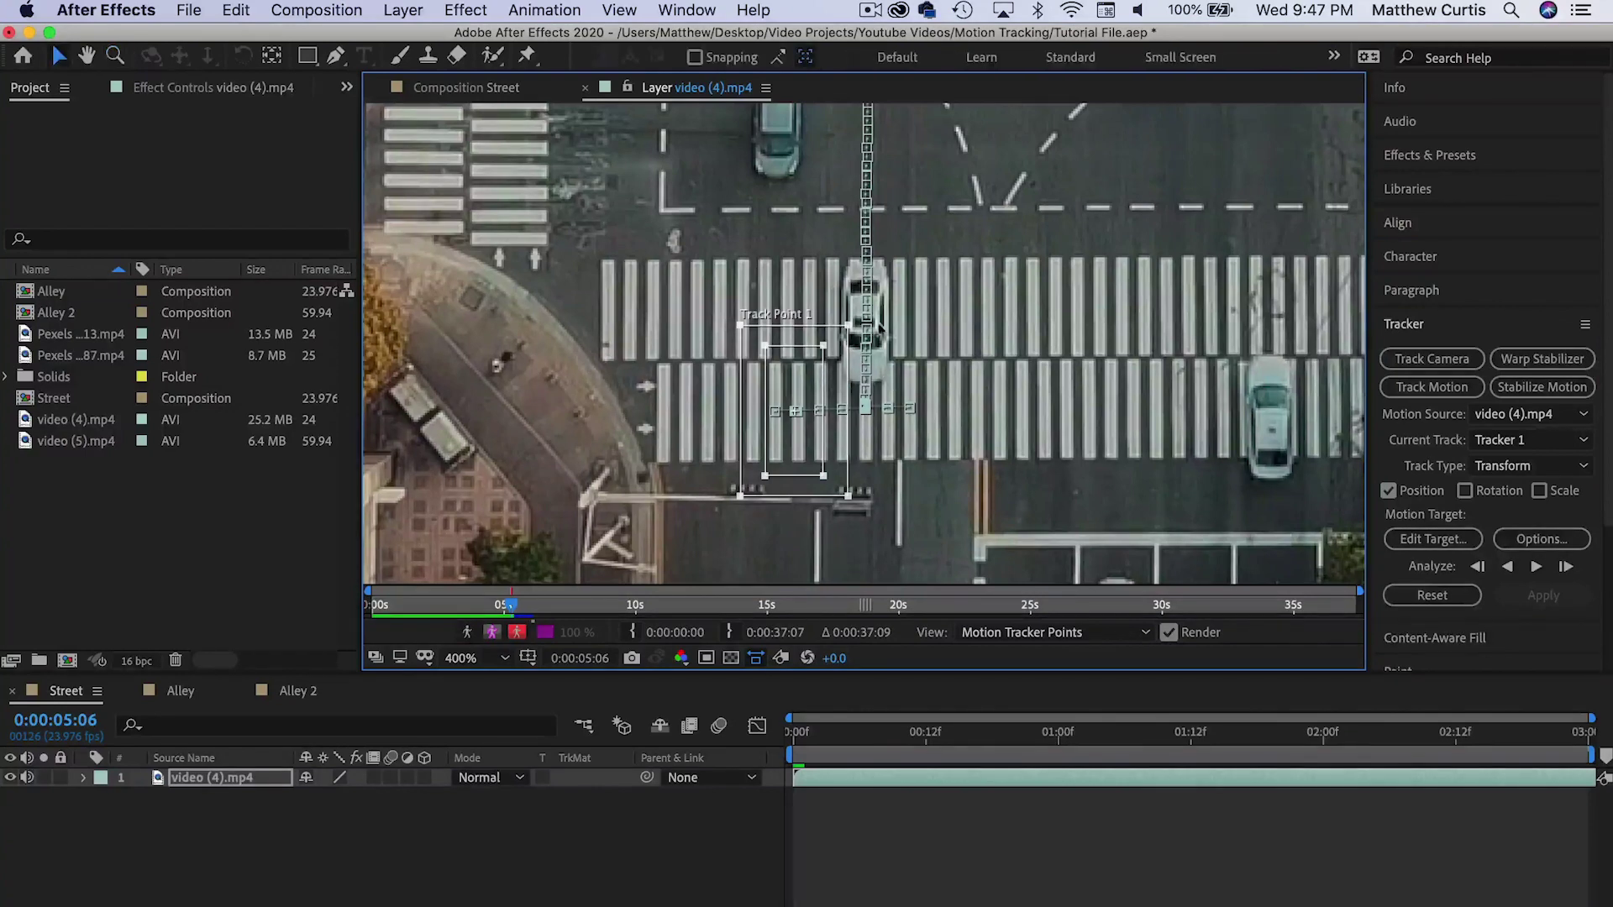
pyautogui.click(389, 9)
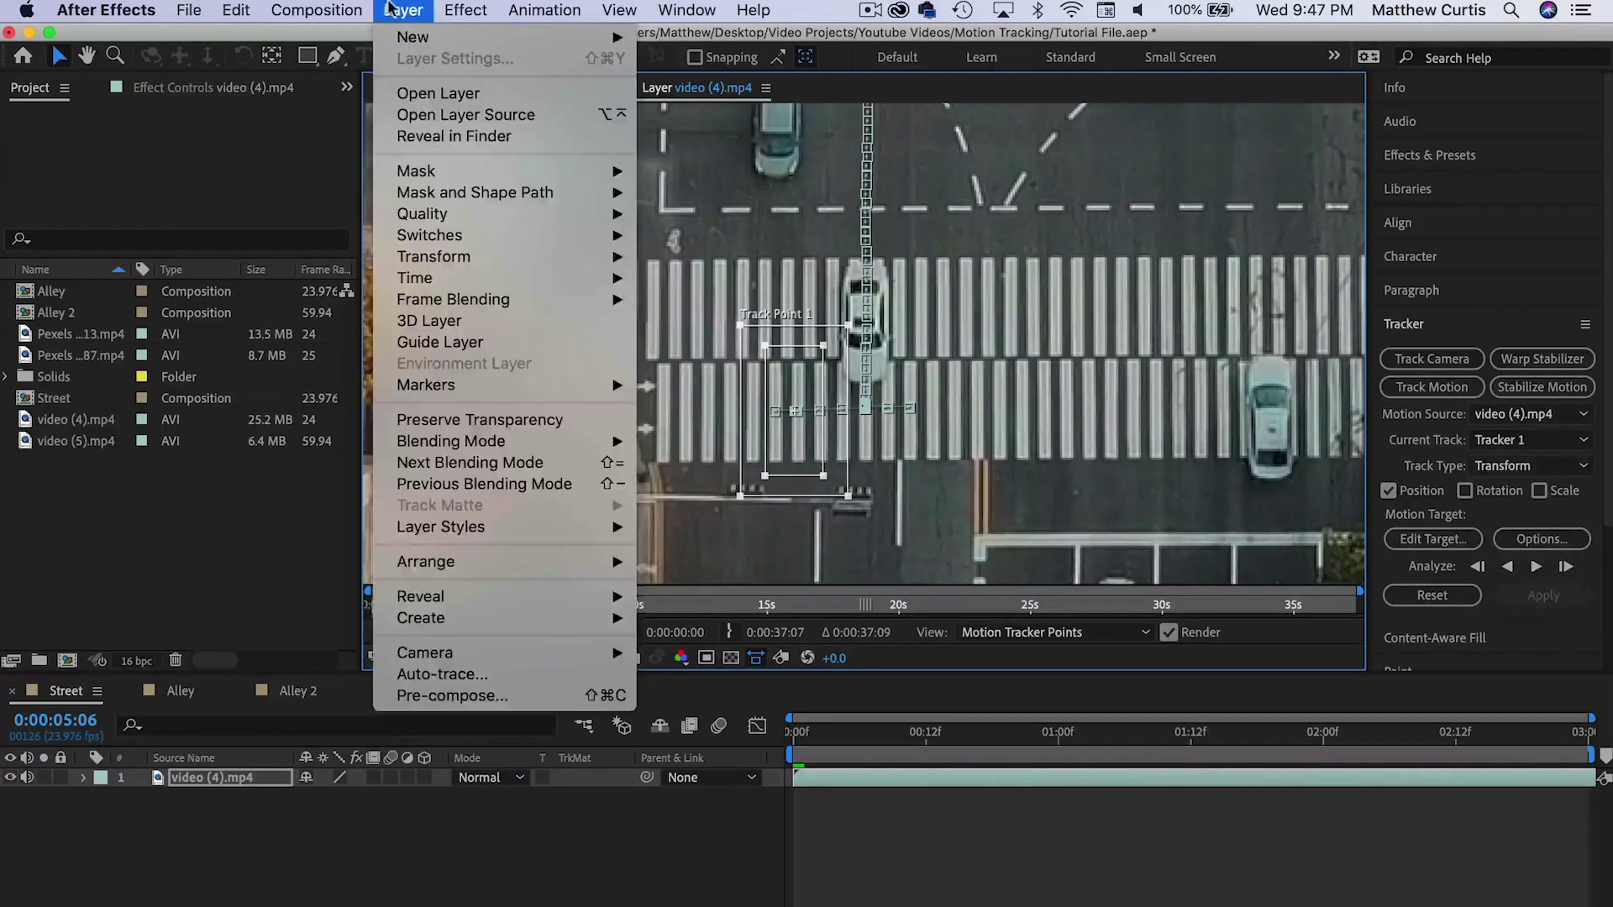
pyautogui.moveTo(420, 37)
pyautogui.click(726, 131)
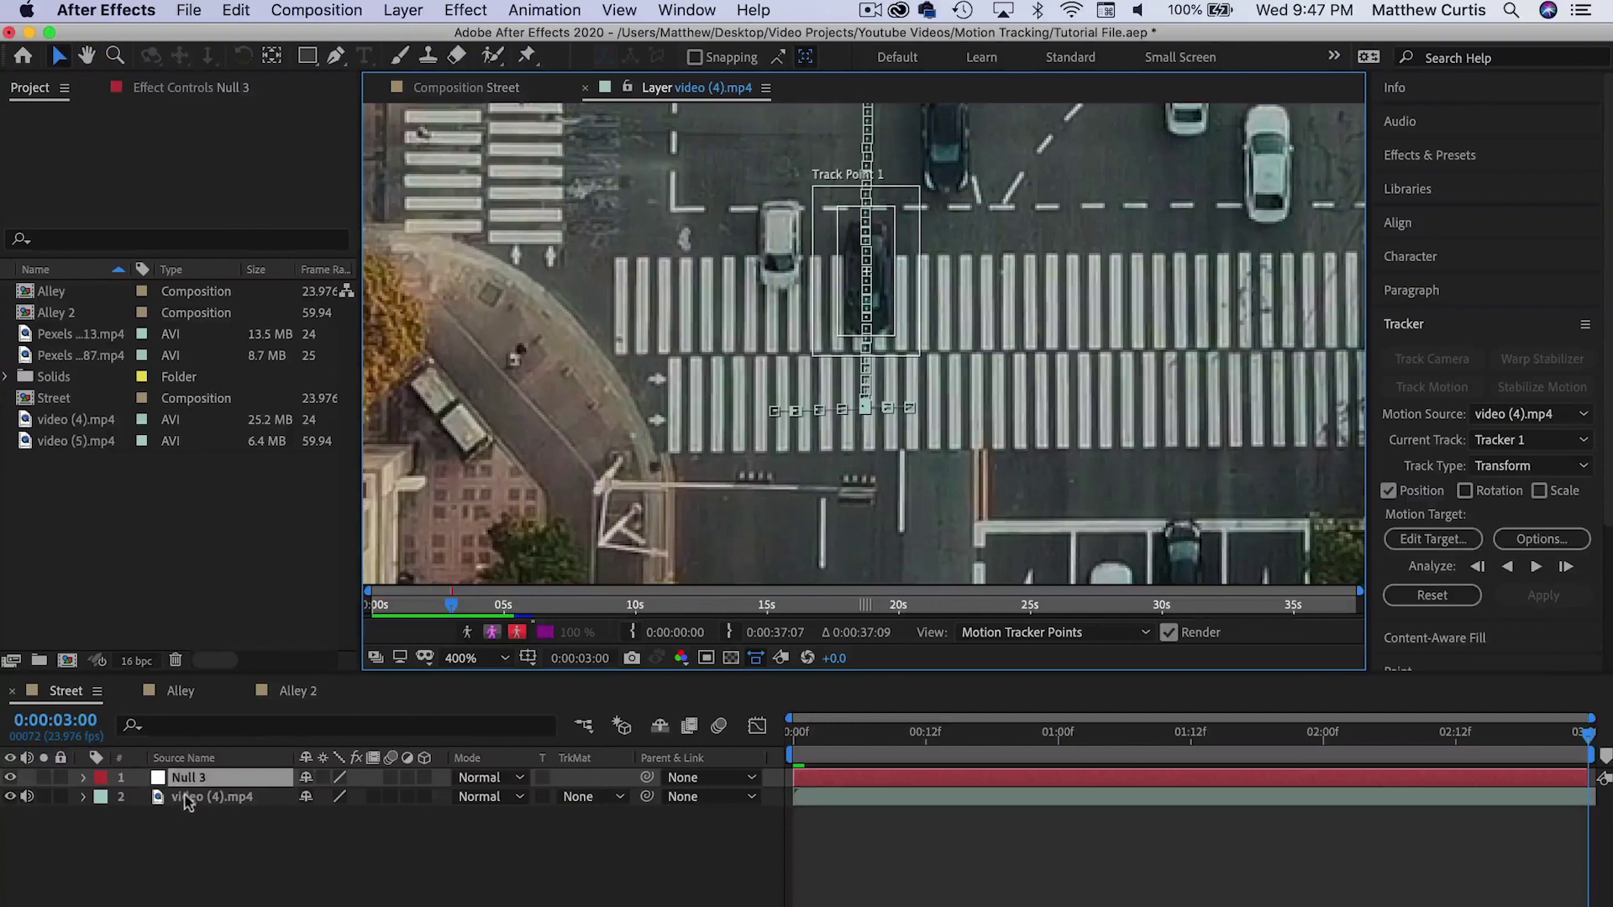
# Step: Set Null 3 as the motion target and apply the car track in X and Y
pyautogui.click(187, 796)
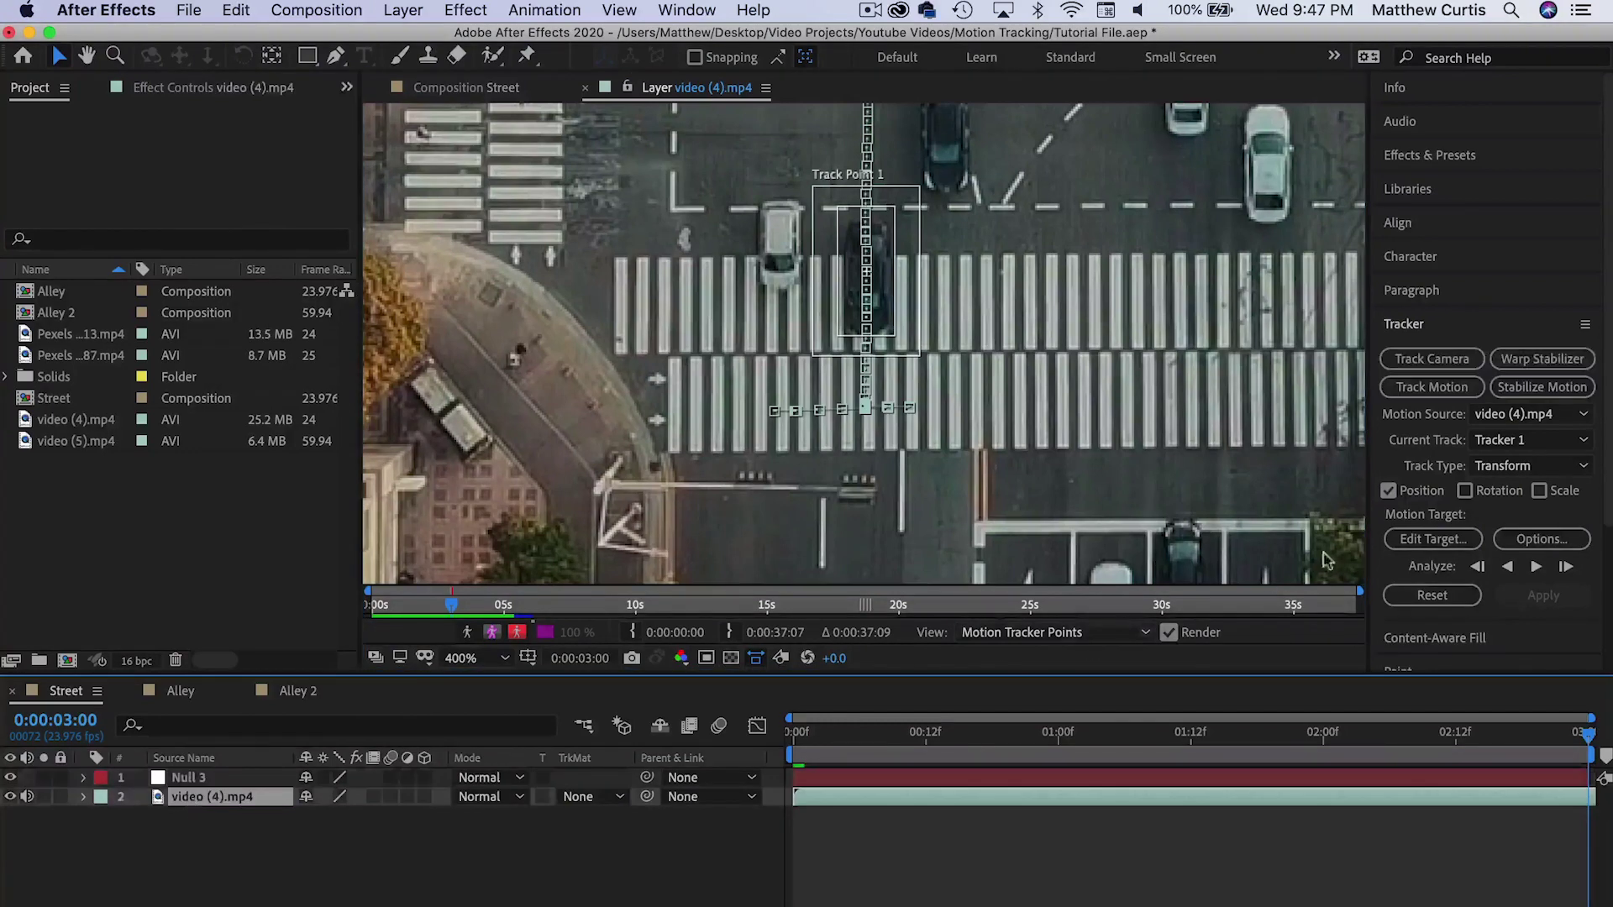
pyautogui.click(1432, 538)
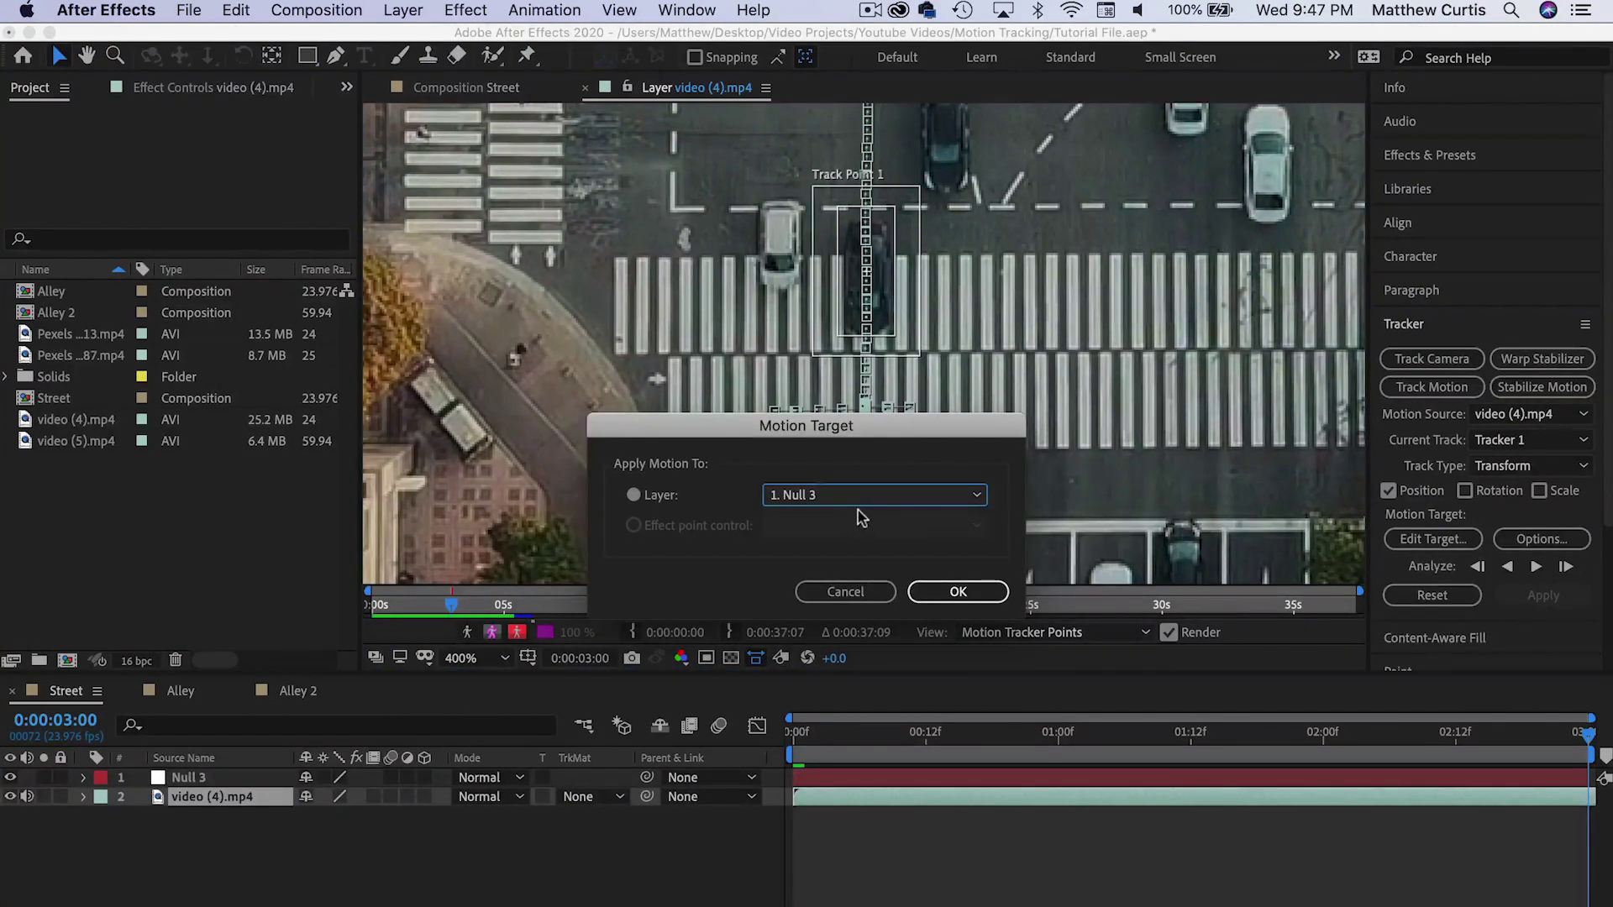
pyautogui.click(942, 588)
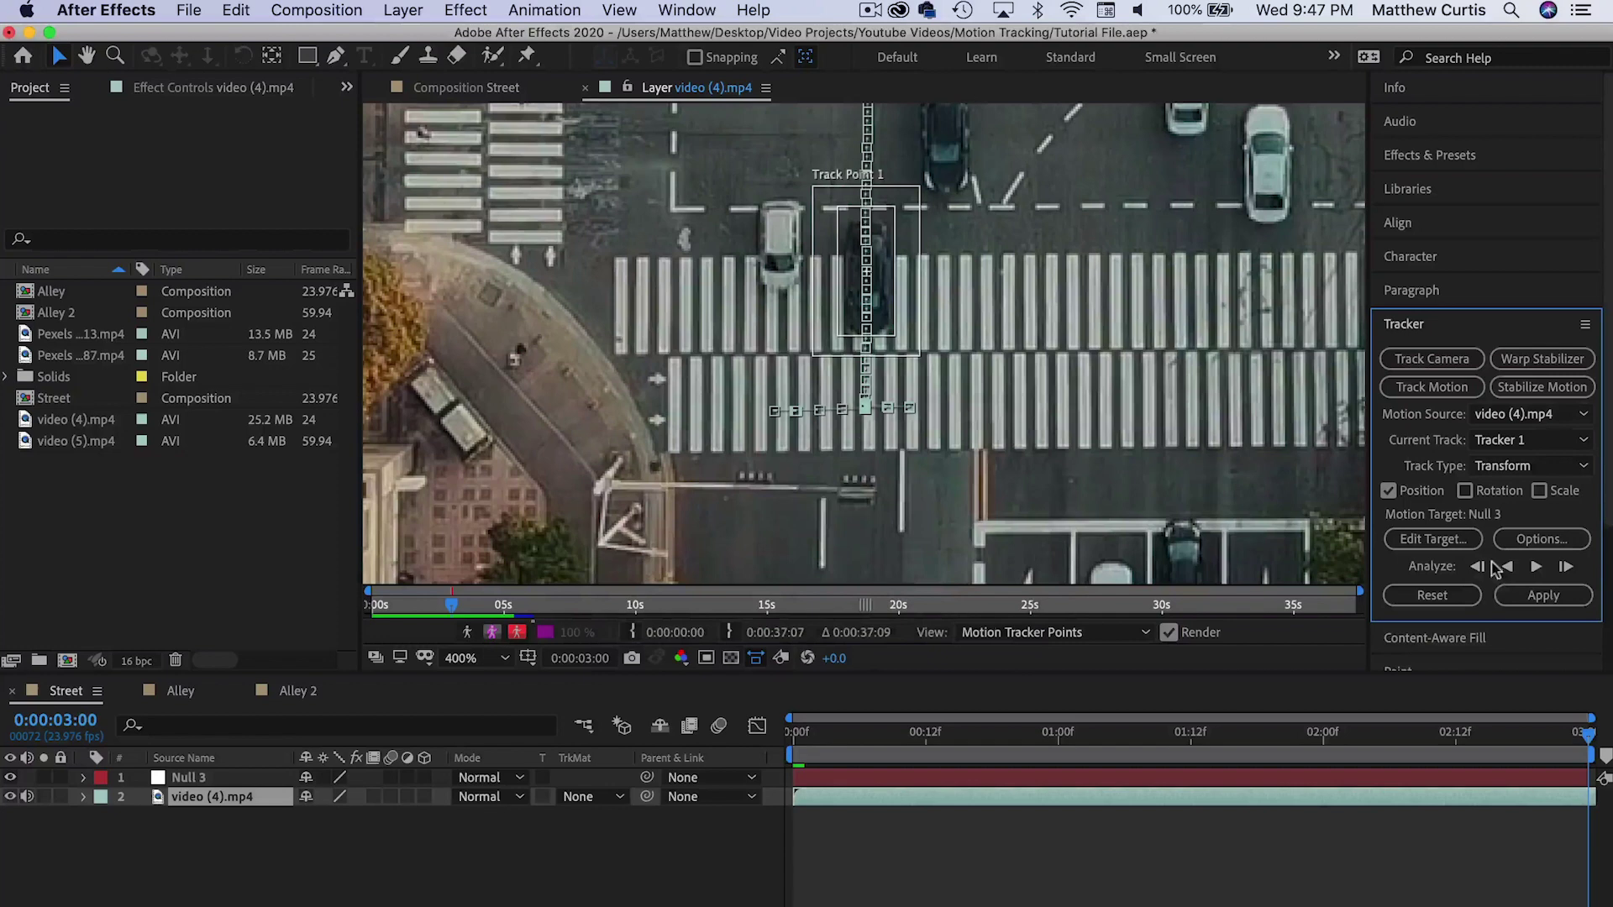
pyautogui.click(790, 741)
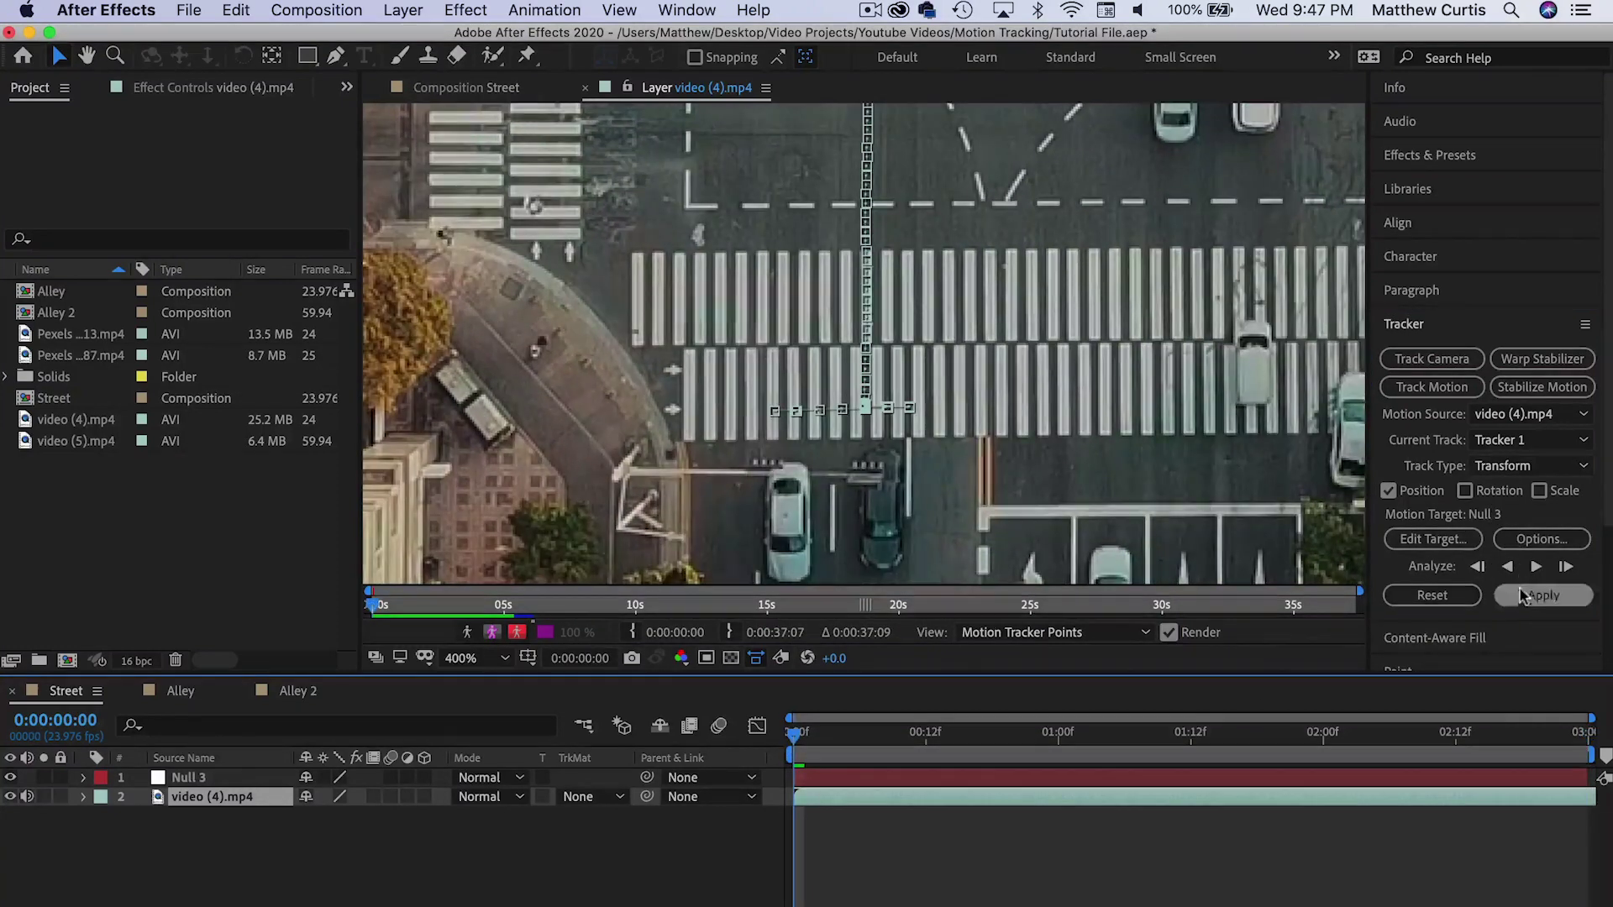
pyautogui.click(1543, 594)
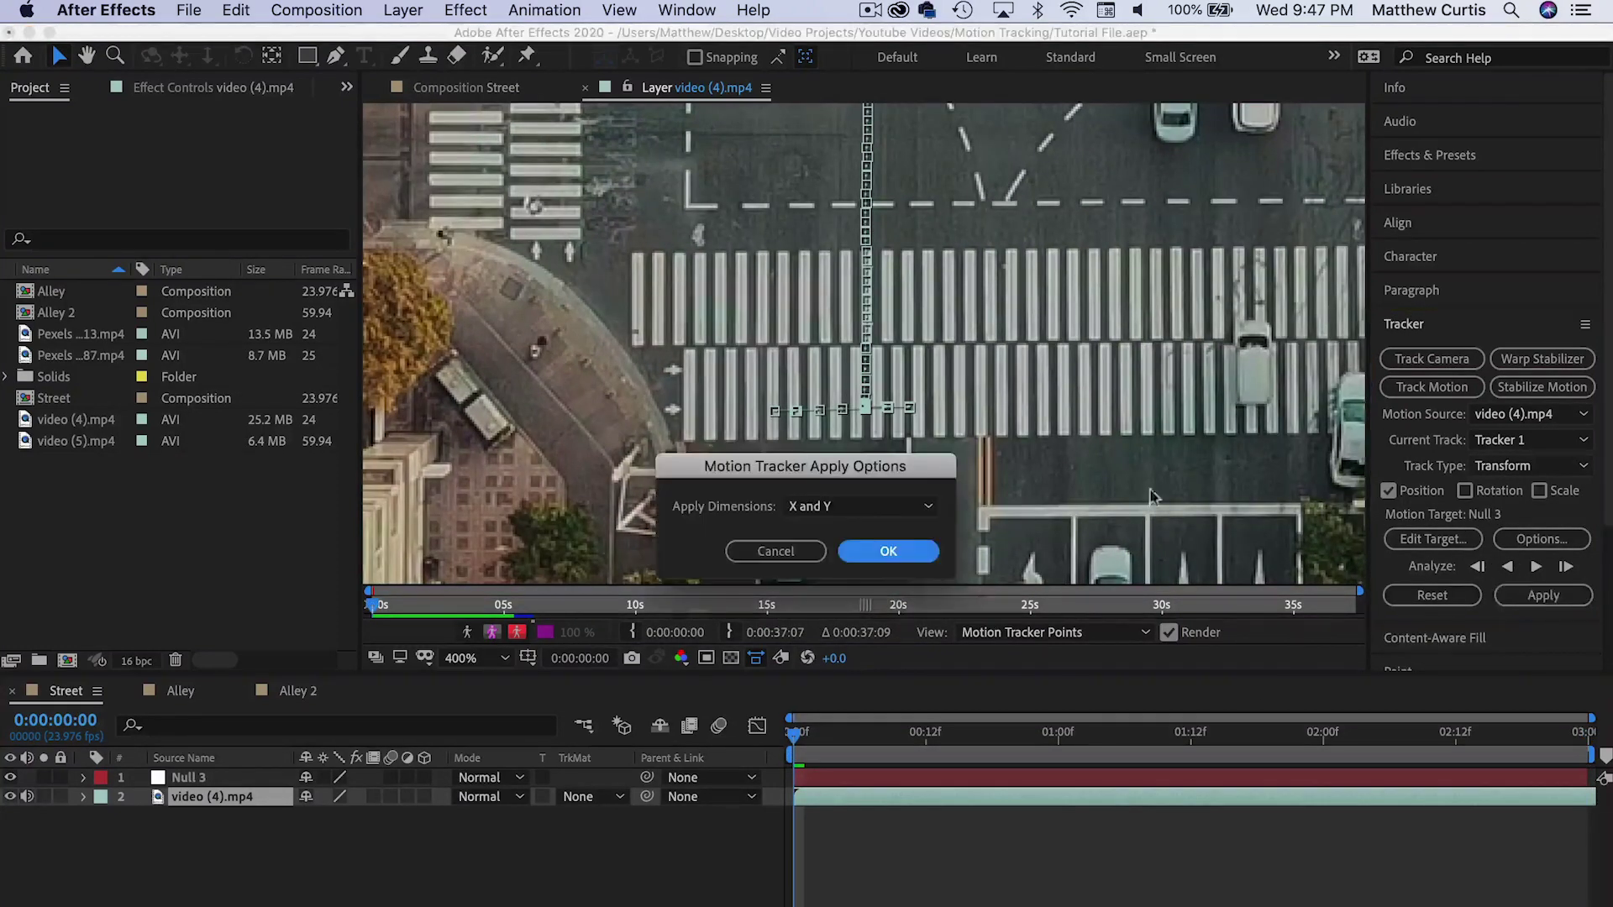
pyautogui.click(853, 554)
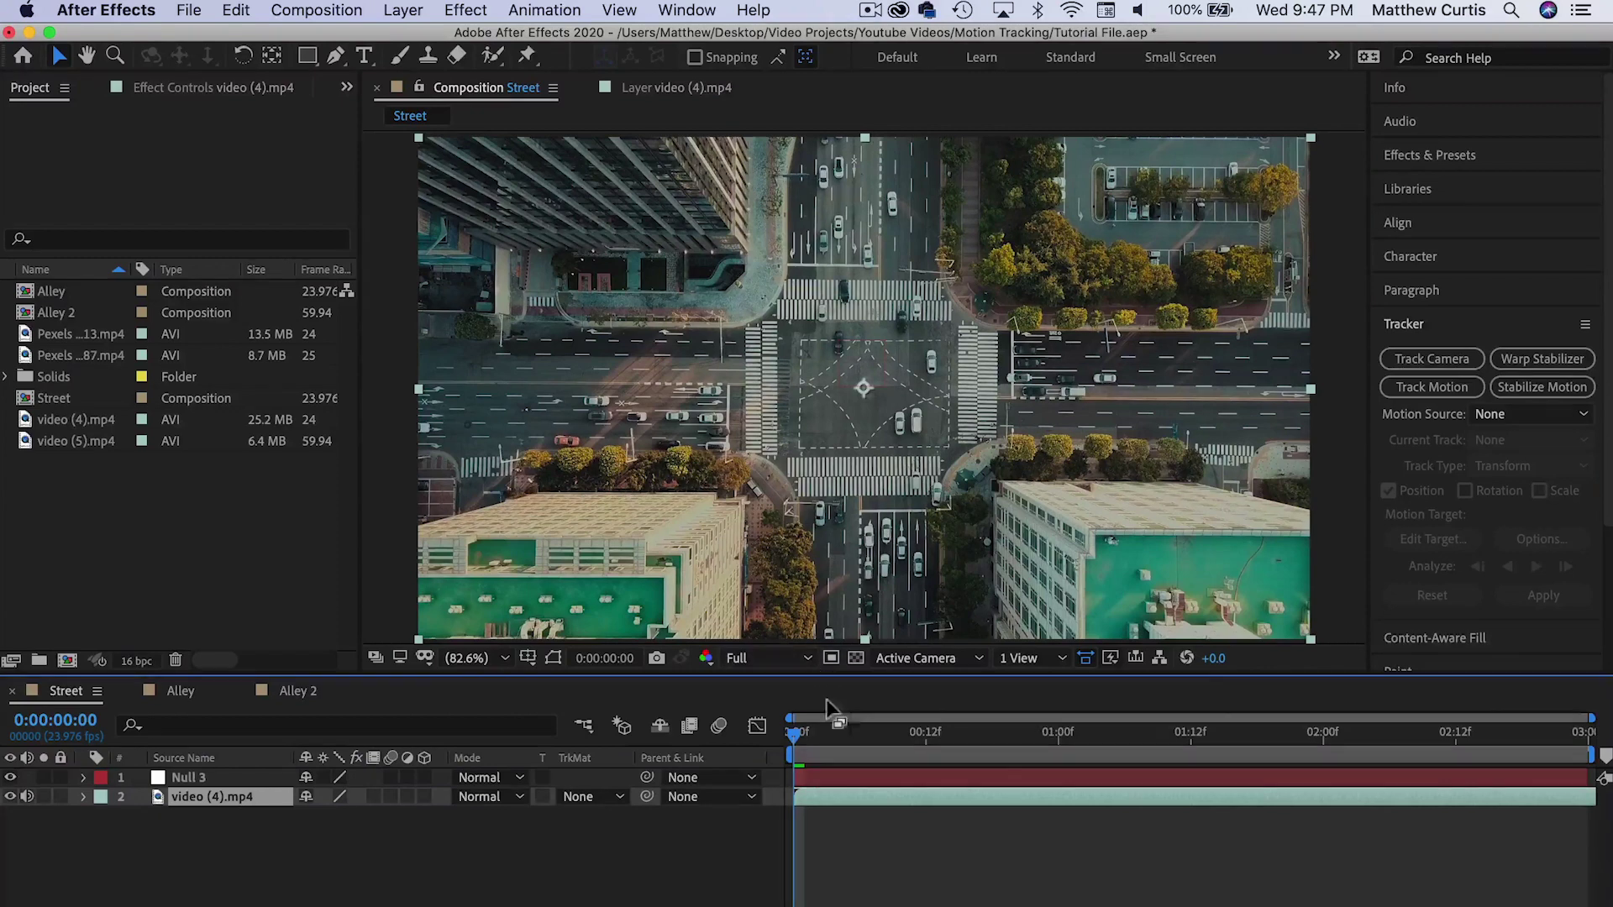
# Step: Create a 'Hey' text layer and position it on the tracked car
pyautogui.click(202, 780)
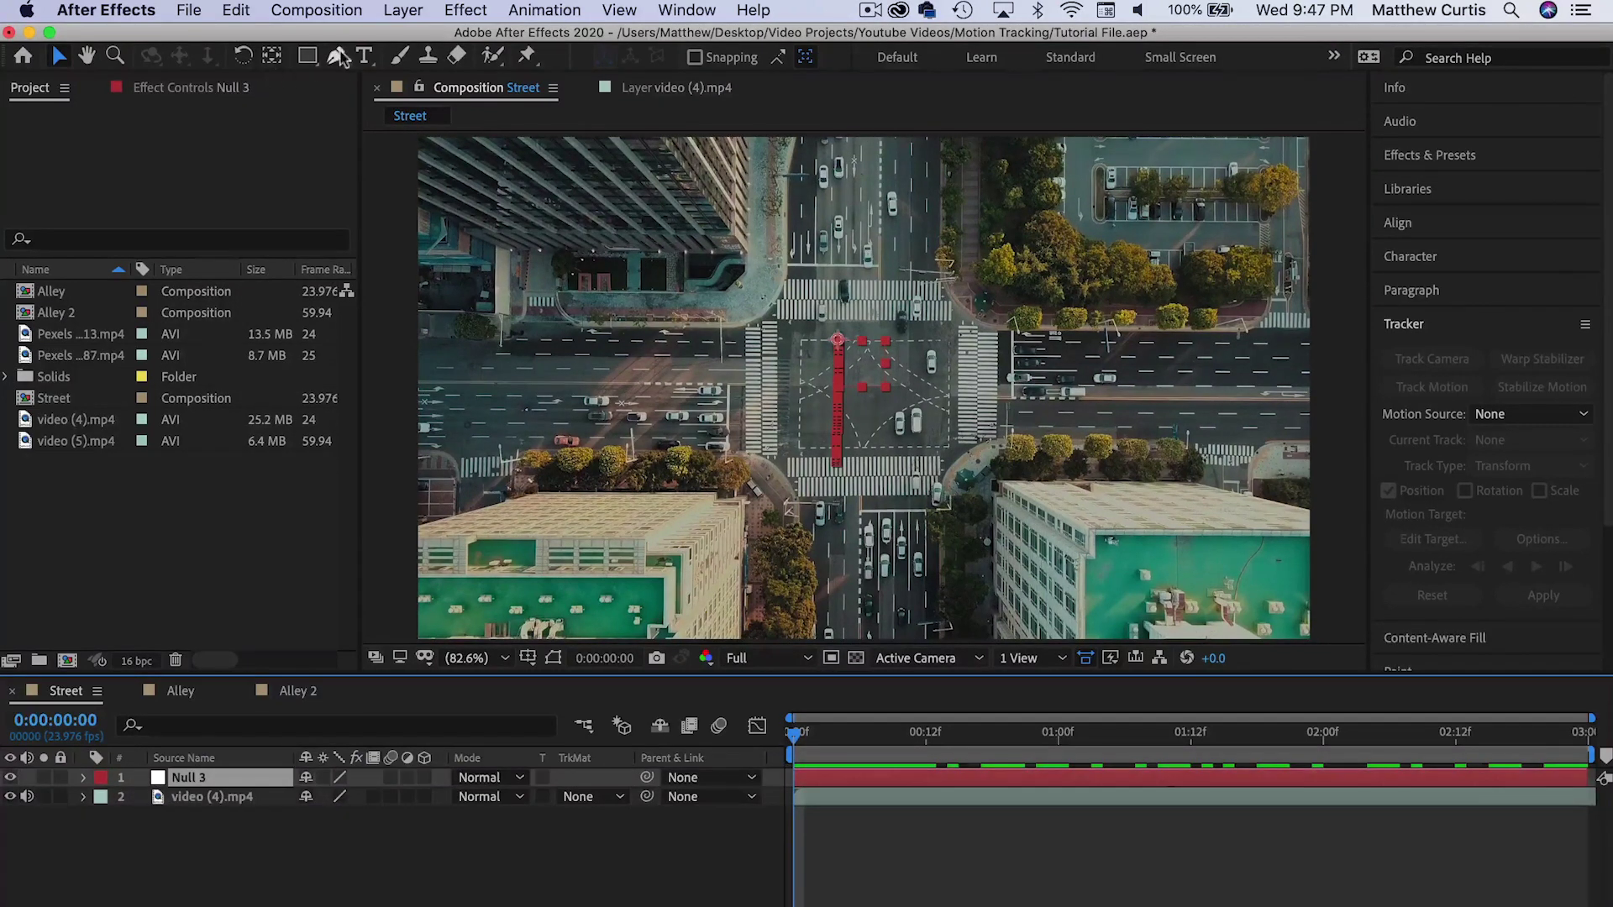
pyautogui.click(363, 56)
pyautogui.click(827, 286)
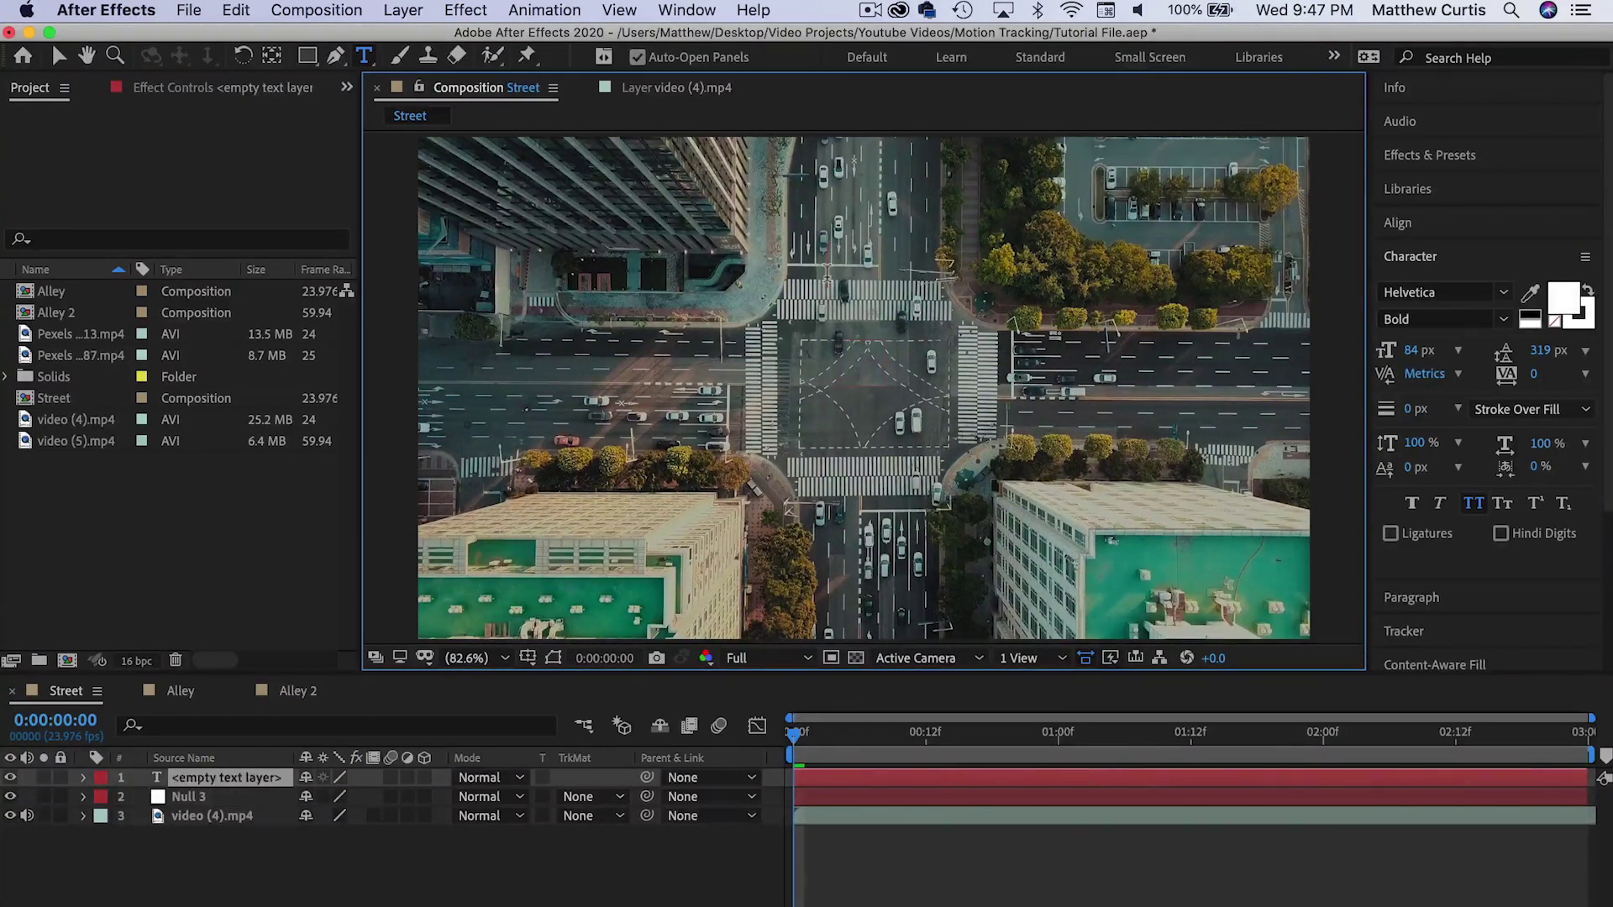
pyautogui.write('Hey')
pyautogui.press('Escape')
pyautogui.press('v')
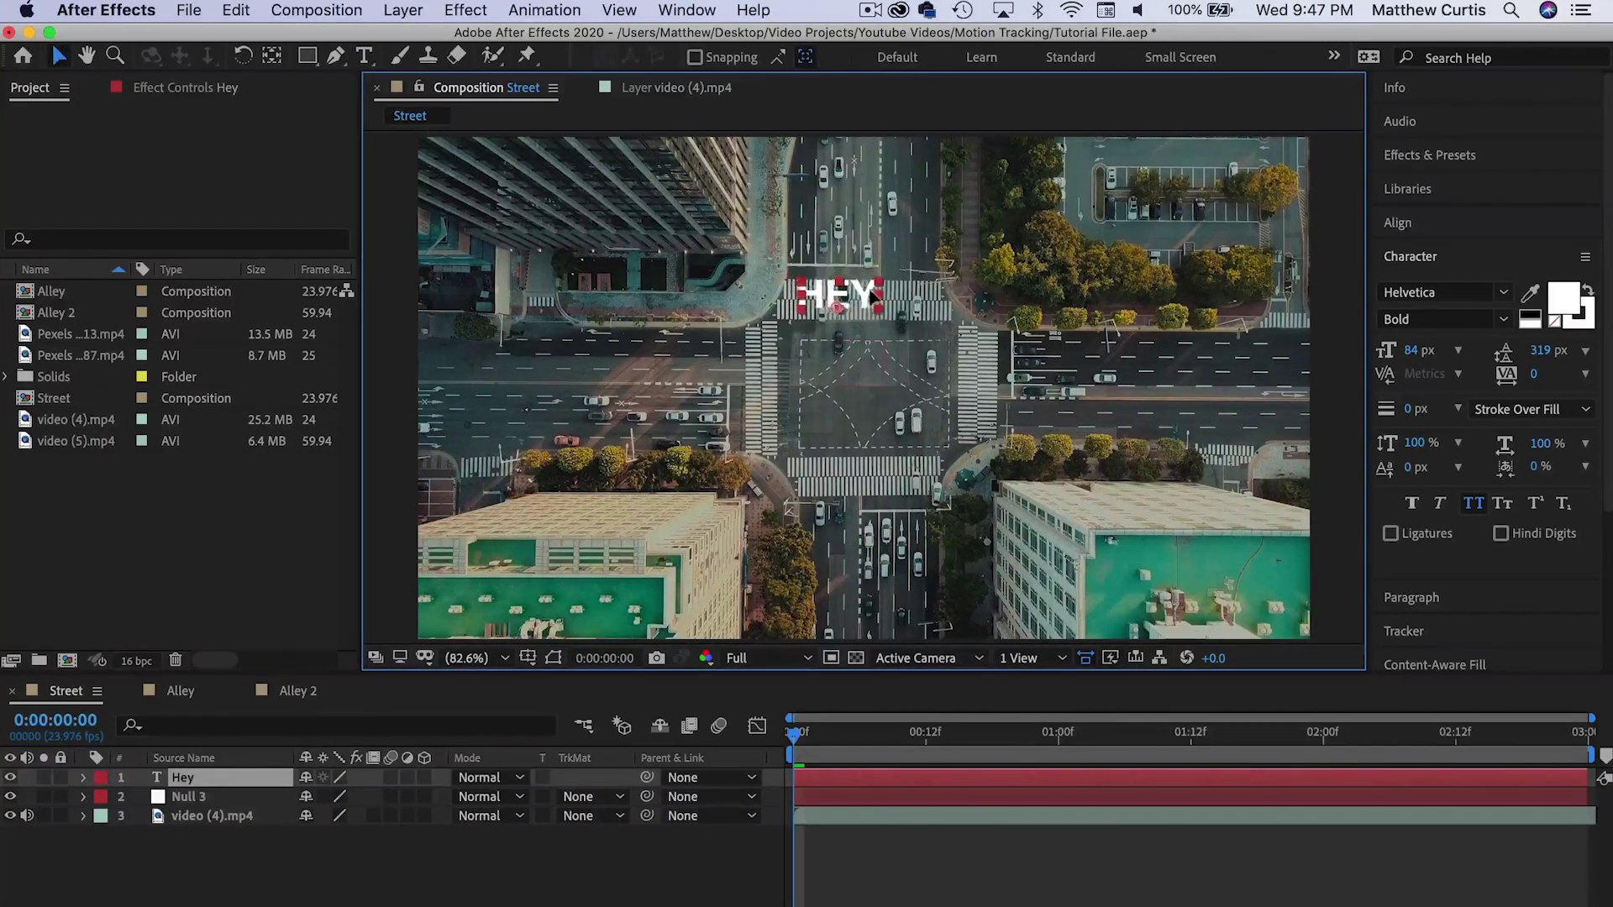
pyautogui.moveTo(873, 294); pyautogui.dragTo(882, 295)
# Step: Parent the HEY layer to Null 3 and preview it following the car
pyautogui.moveTo(645, 777); pyautogui.dragTo(252, 796)
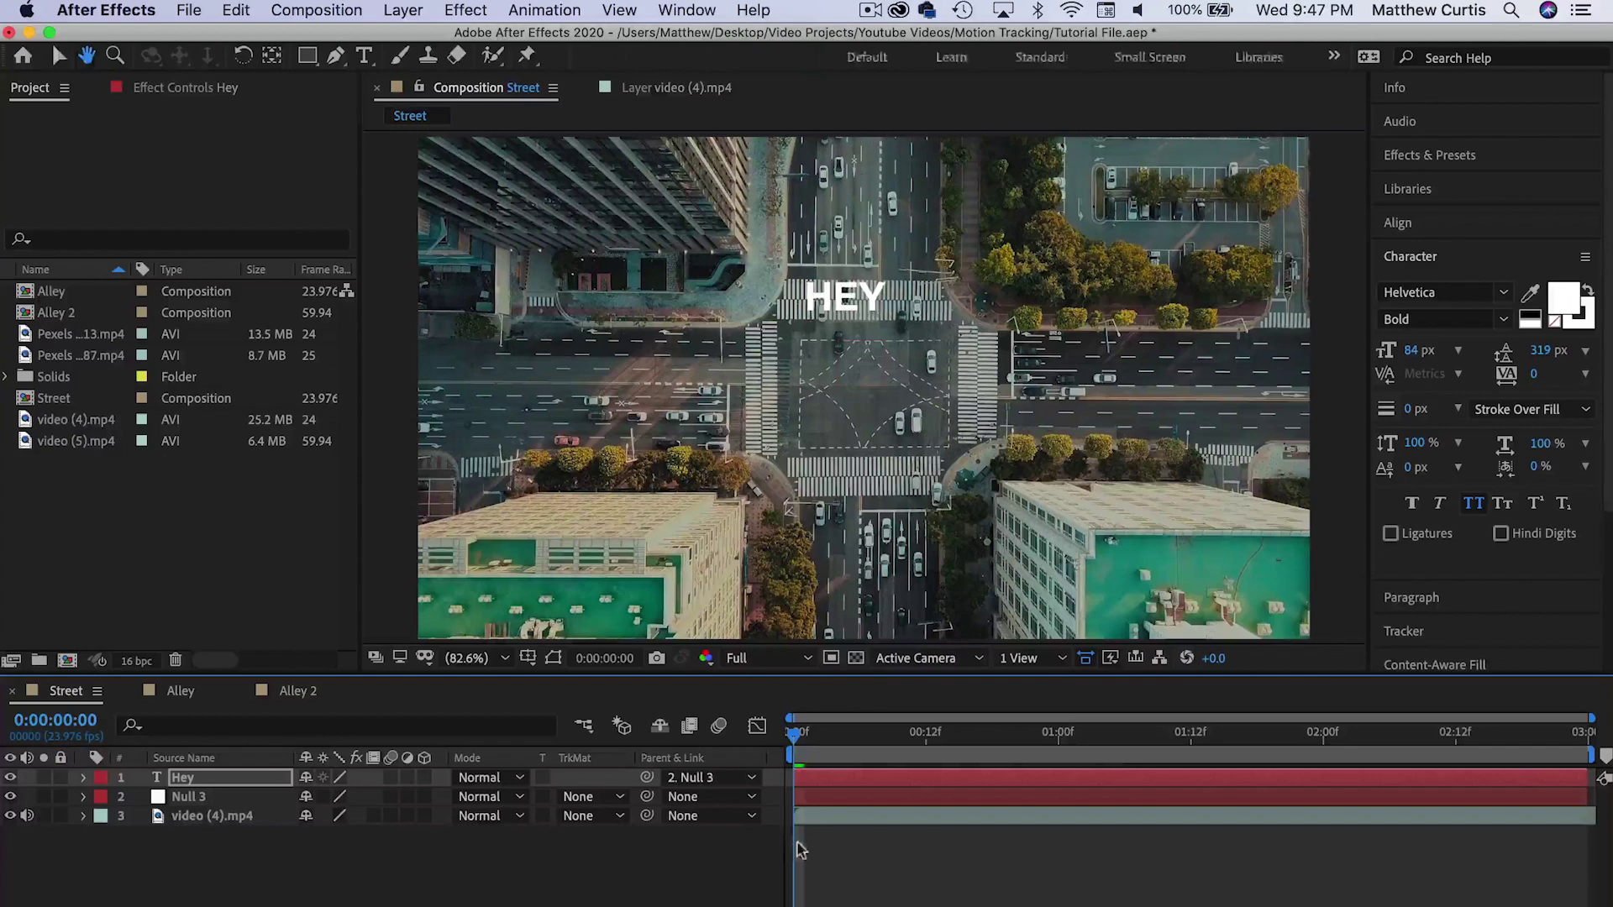
pyautogui.press('space')
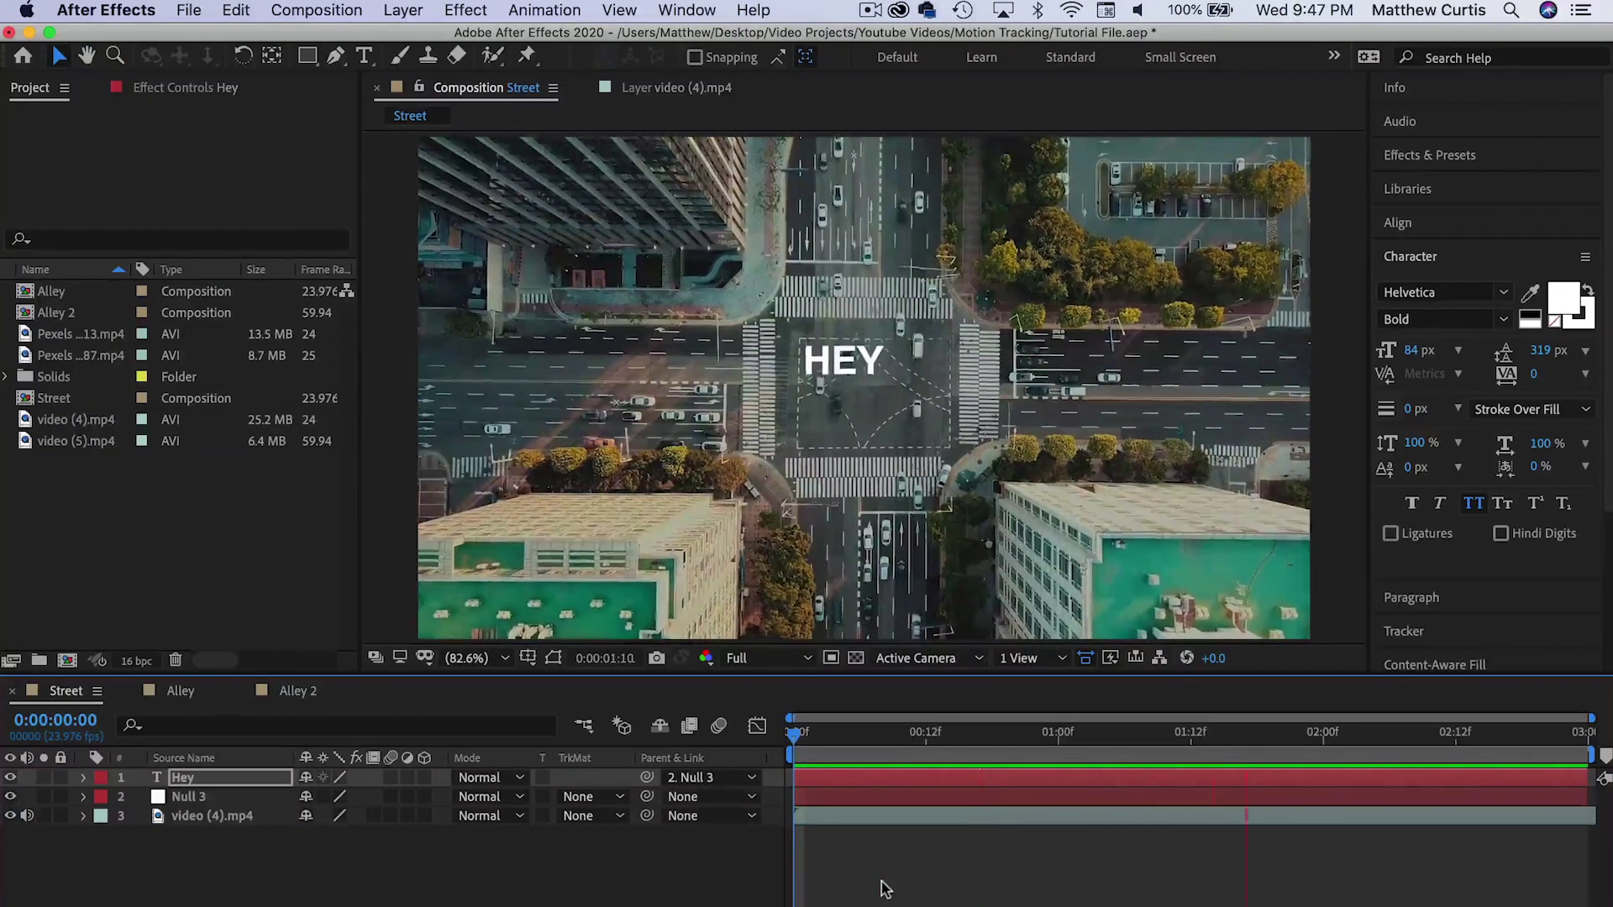
pyautogui.press('space')
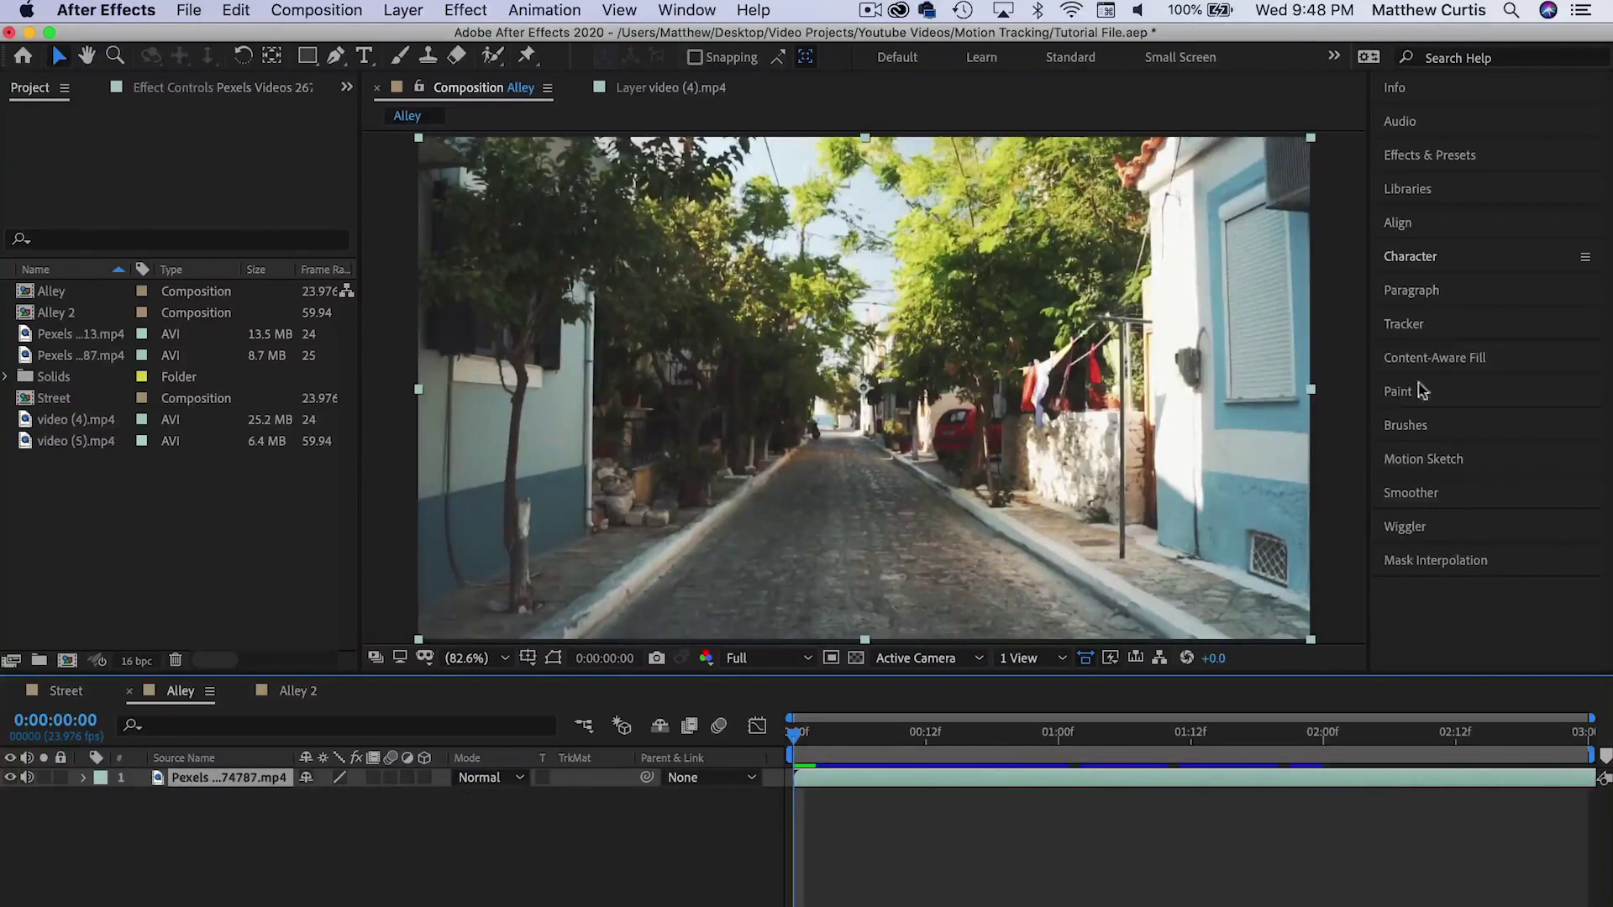
# Step: Camera-track the alley clip and create Track Solid 1 and a camera from a road track point
pyautogui.click(1460, 331)
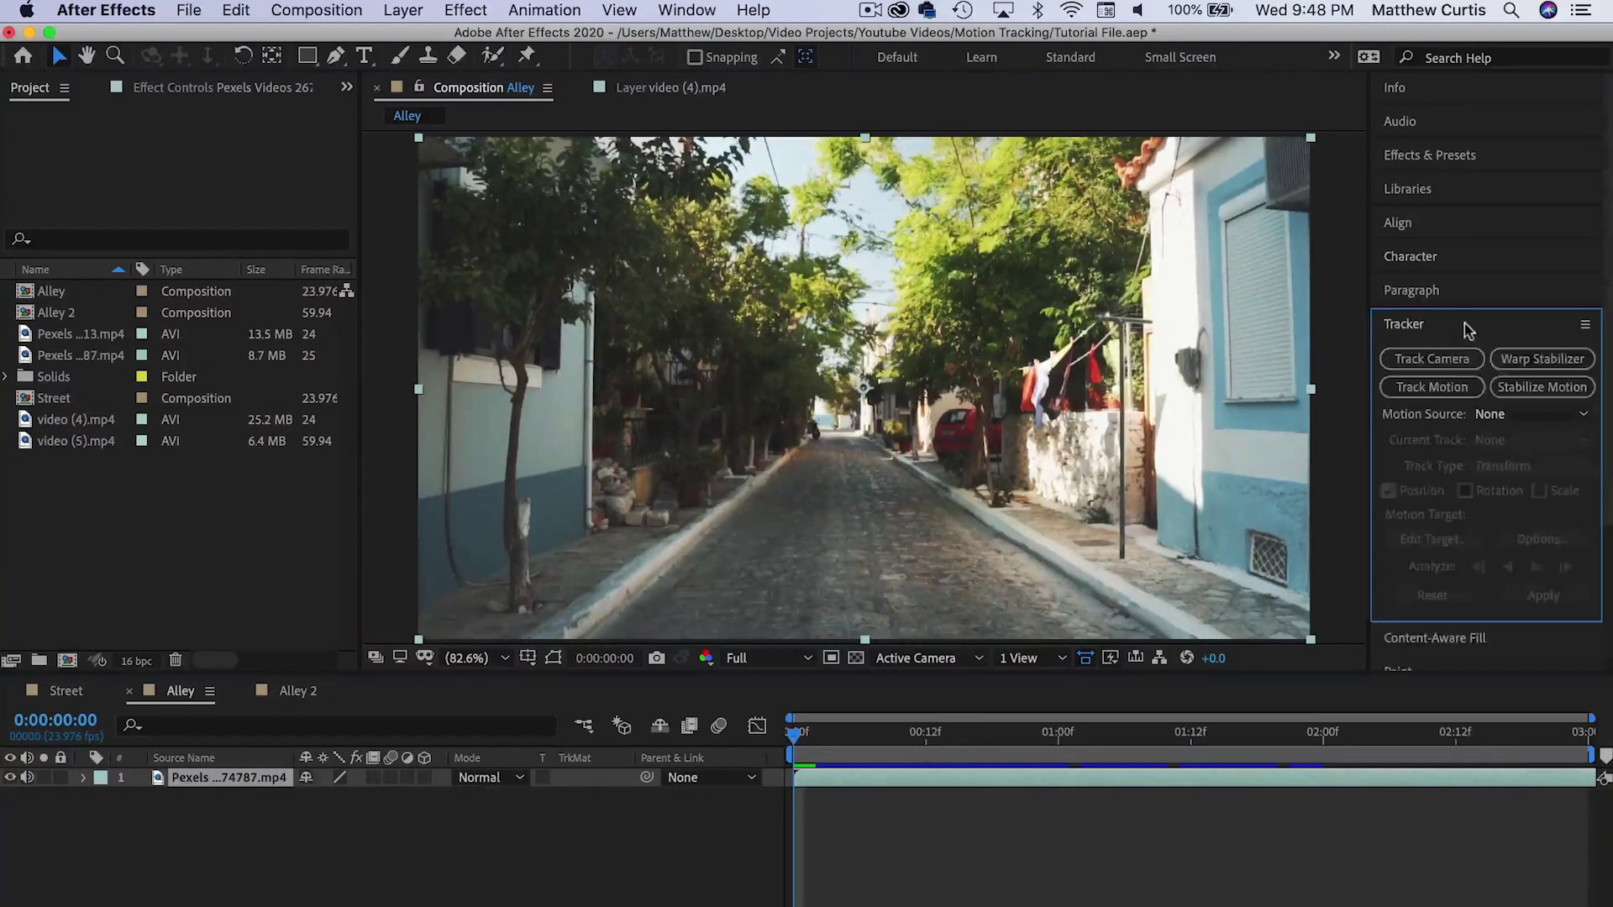
pyautogui.click(1450, 356)
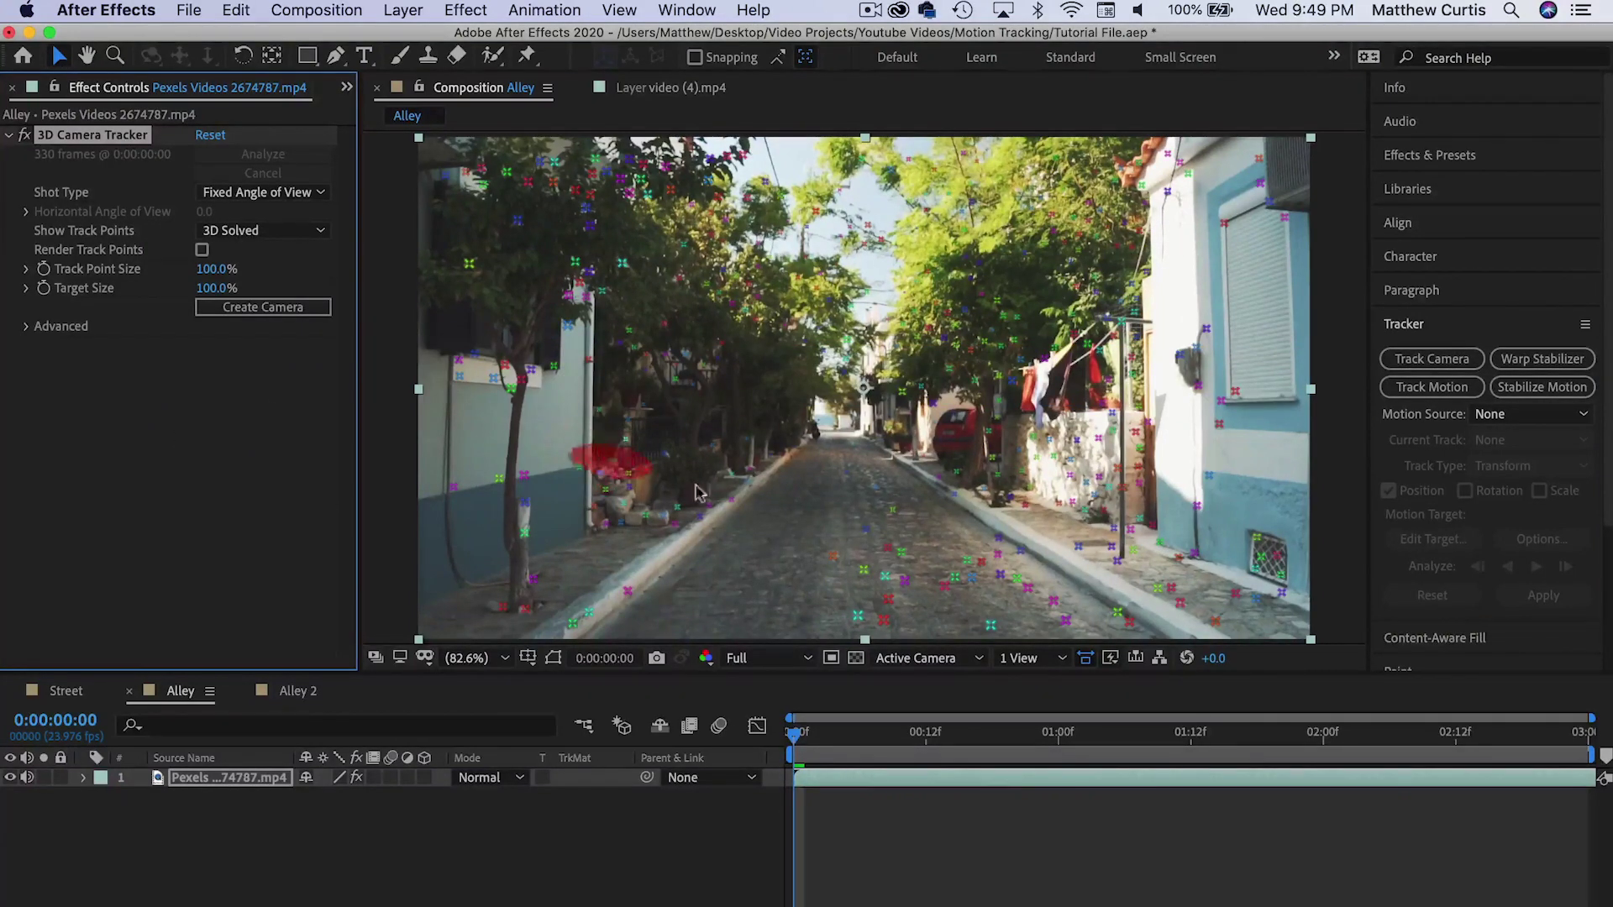
pyautogui.click(846, 527)
pyautogui.rightClick(850, 516)
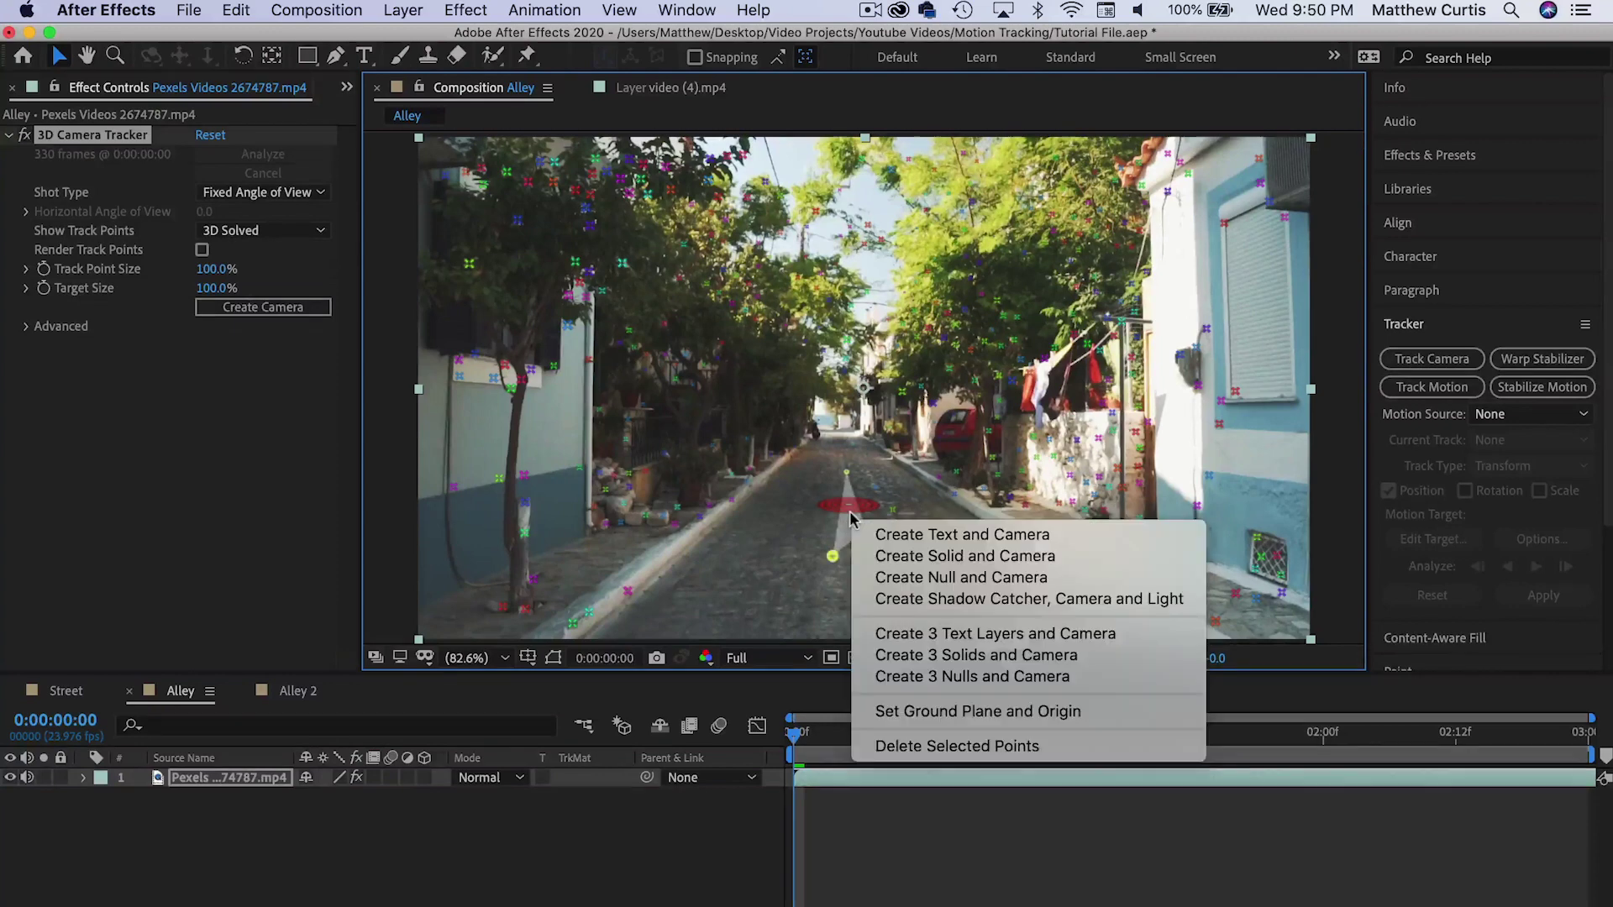
pyautogui.click(912, 559)
# Step: Check Track Solid 1 sticks to the road, then add a 3D 'Subscribe' text layer
pyautogui.click(202, 778)
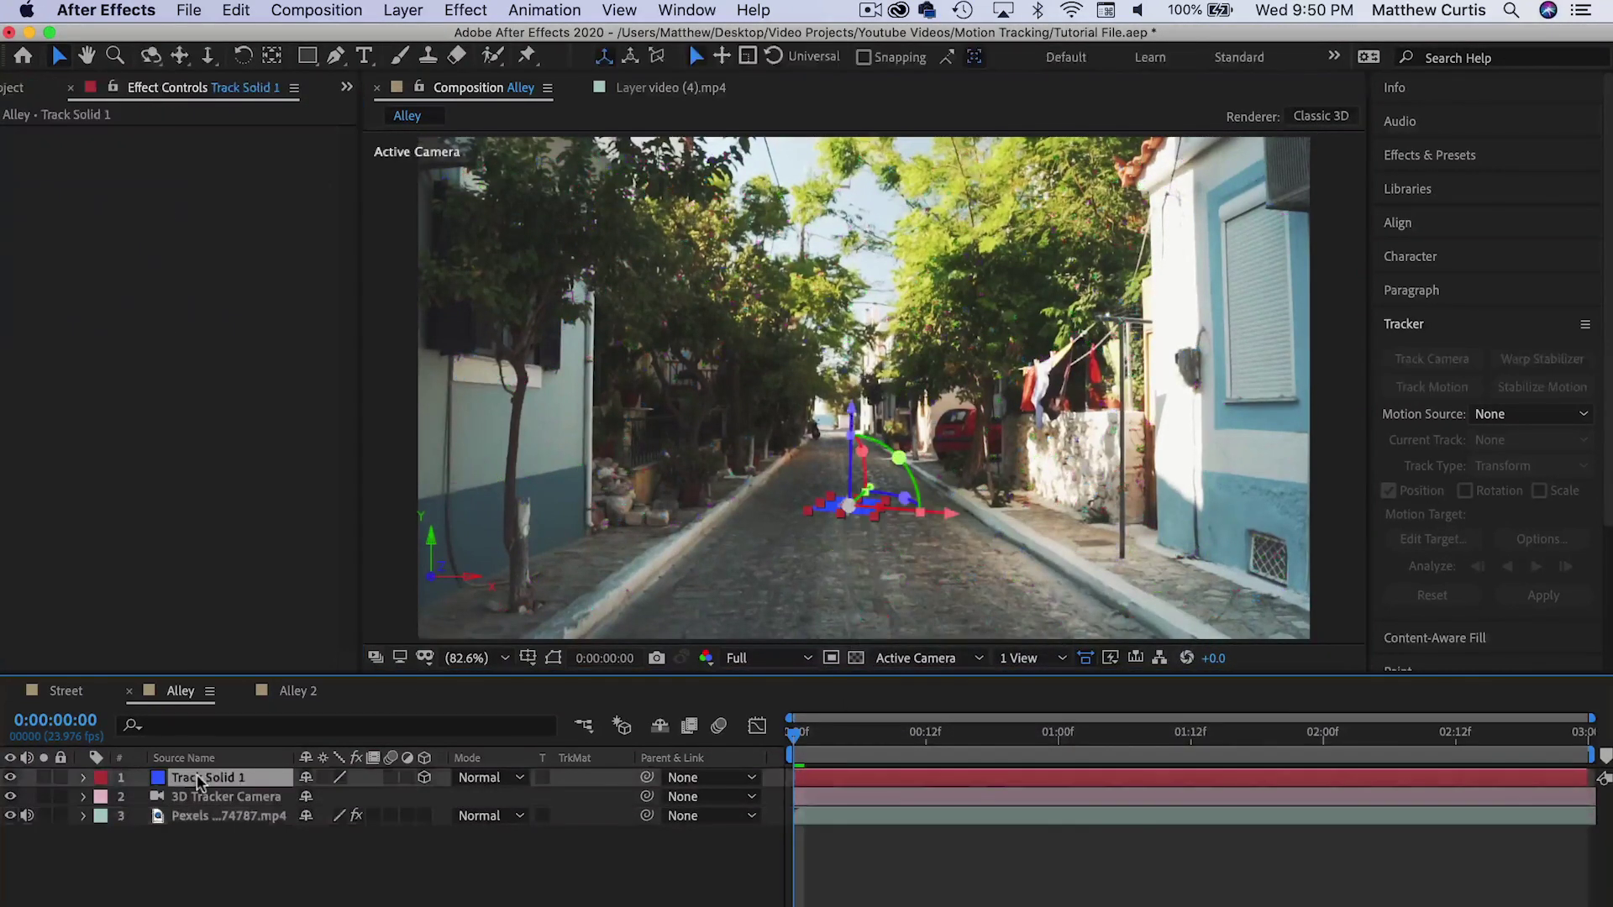
pyautogui.press('space')
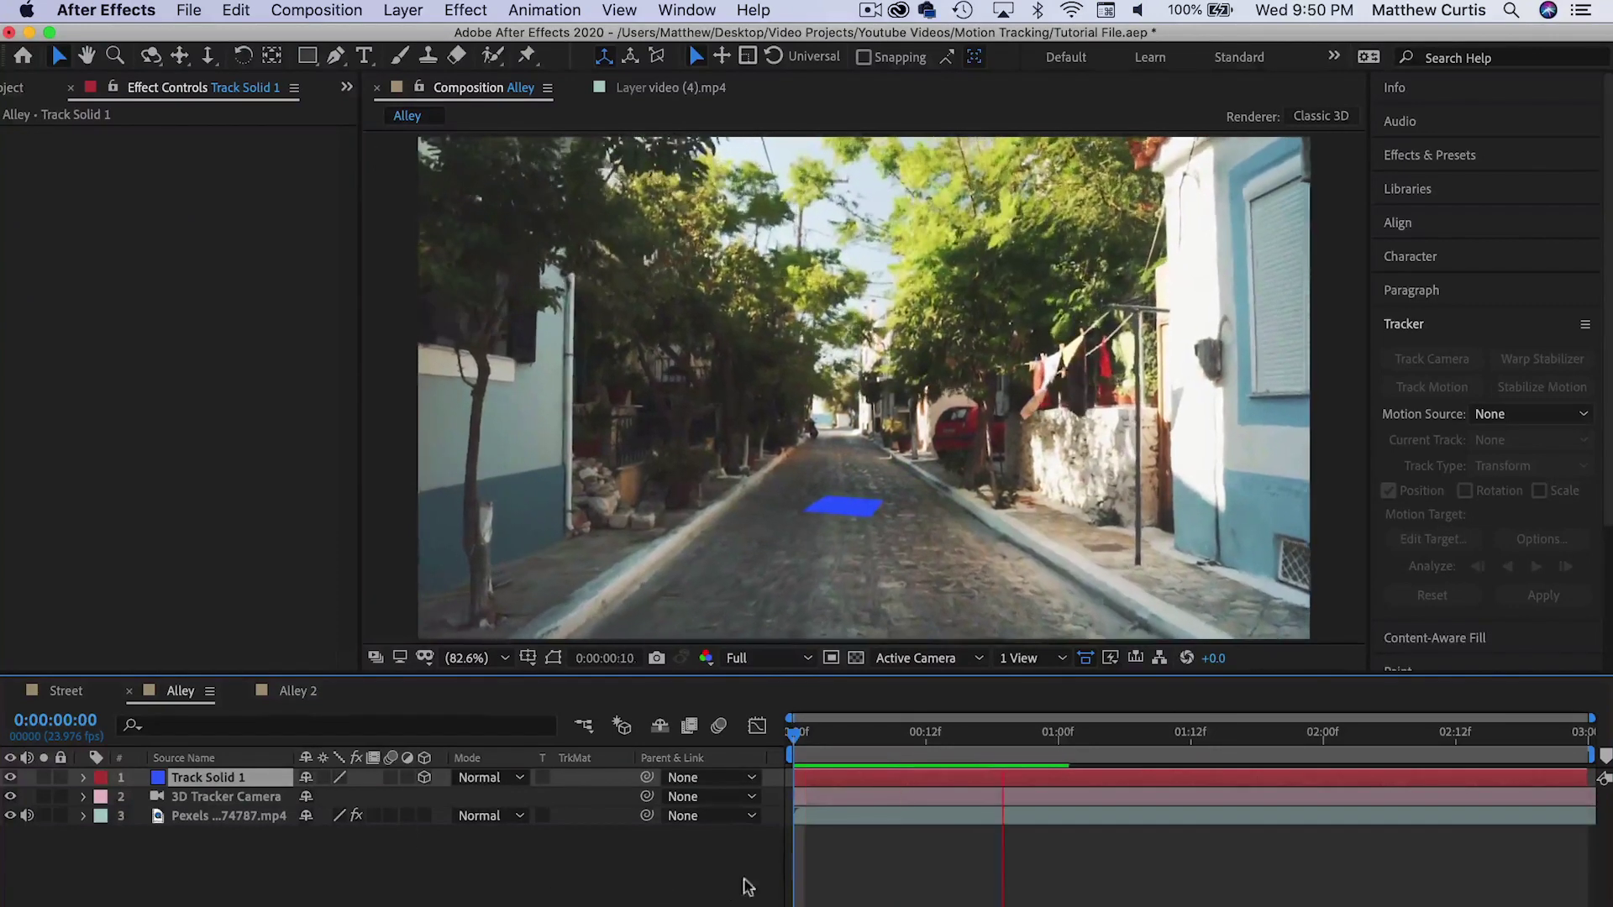
pyautogui.press('space')
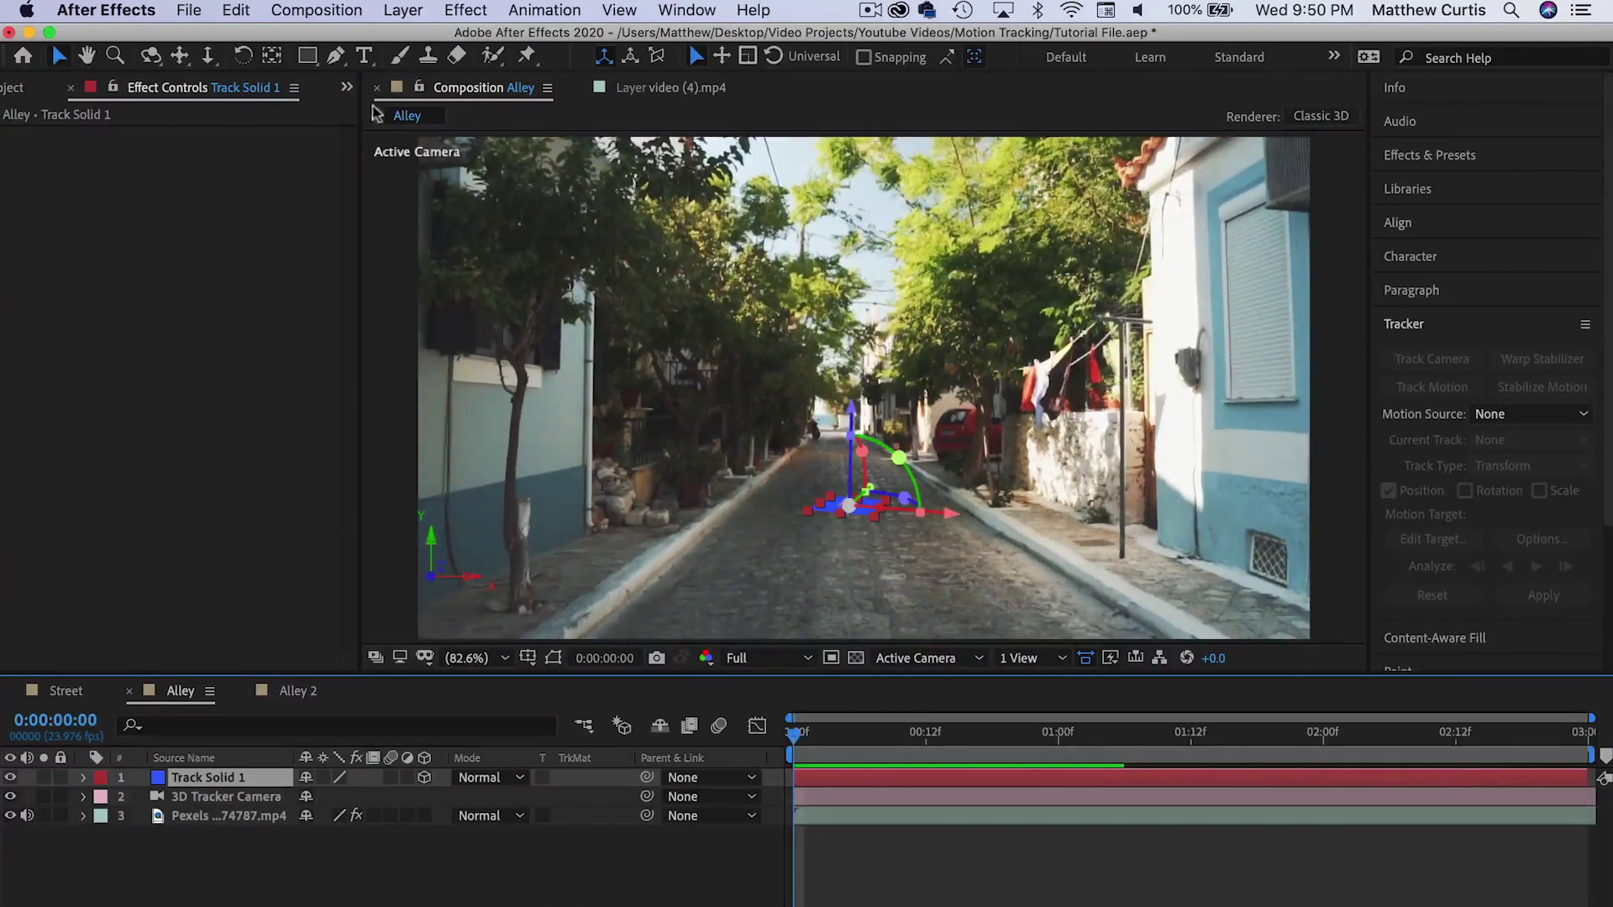
pyautogui.click(365, 55)
pyautogui.click(825, 409)
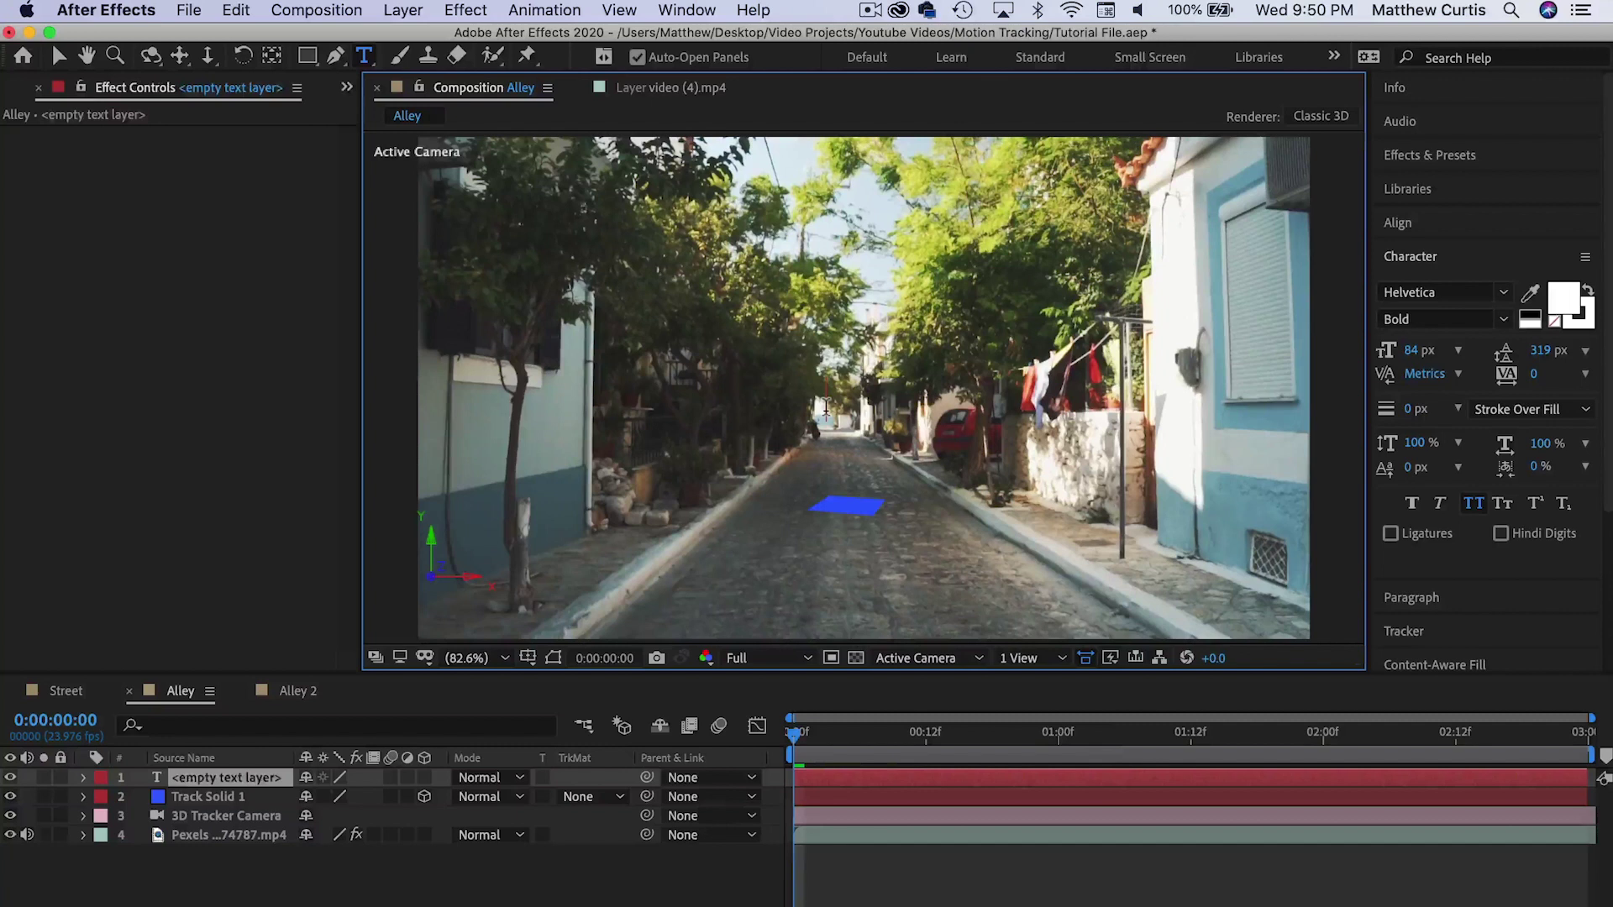
pyautogui.write('Subscribe')
pyautogui.click(220, 779)
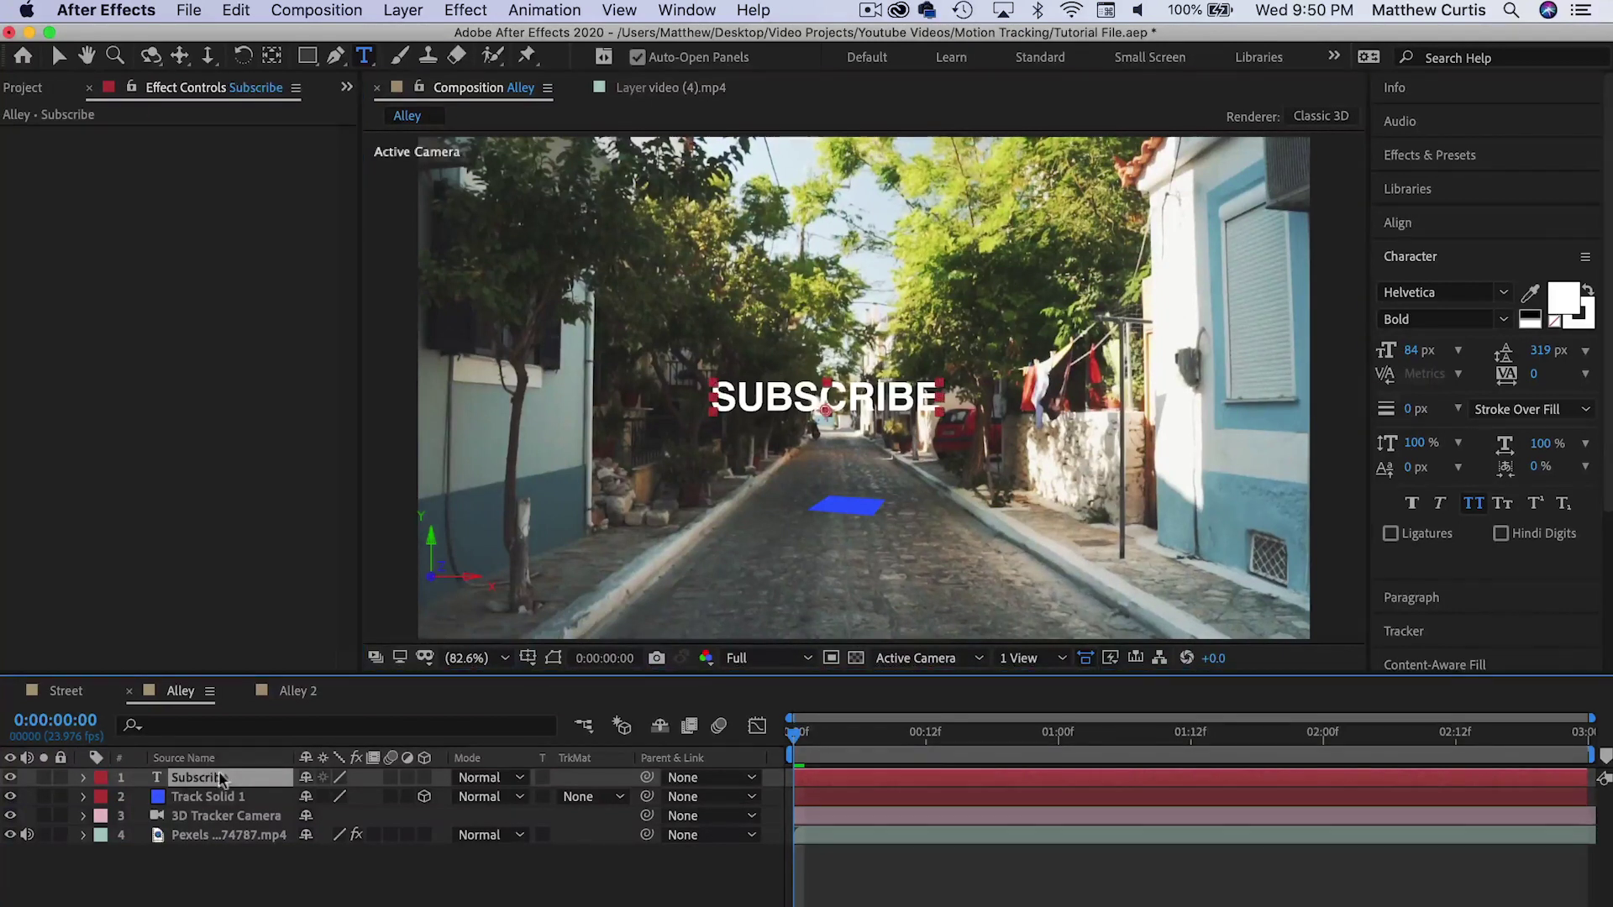
pyautogui.click(425, 778)
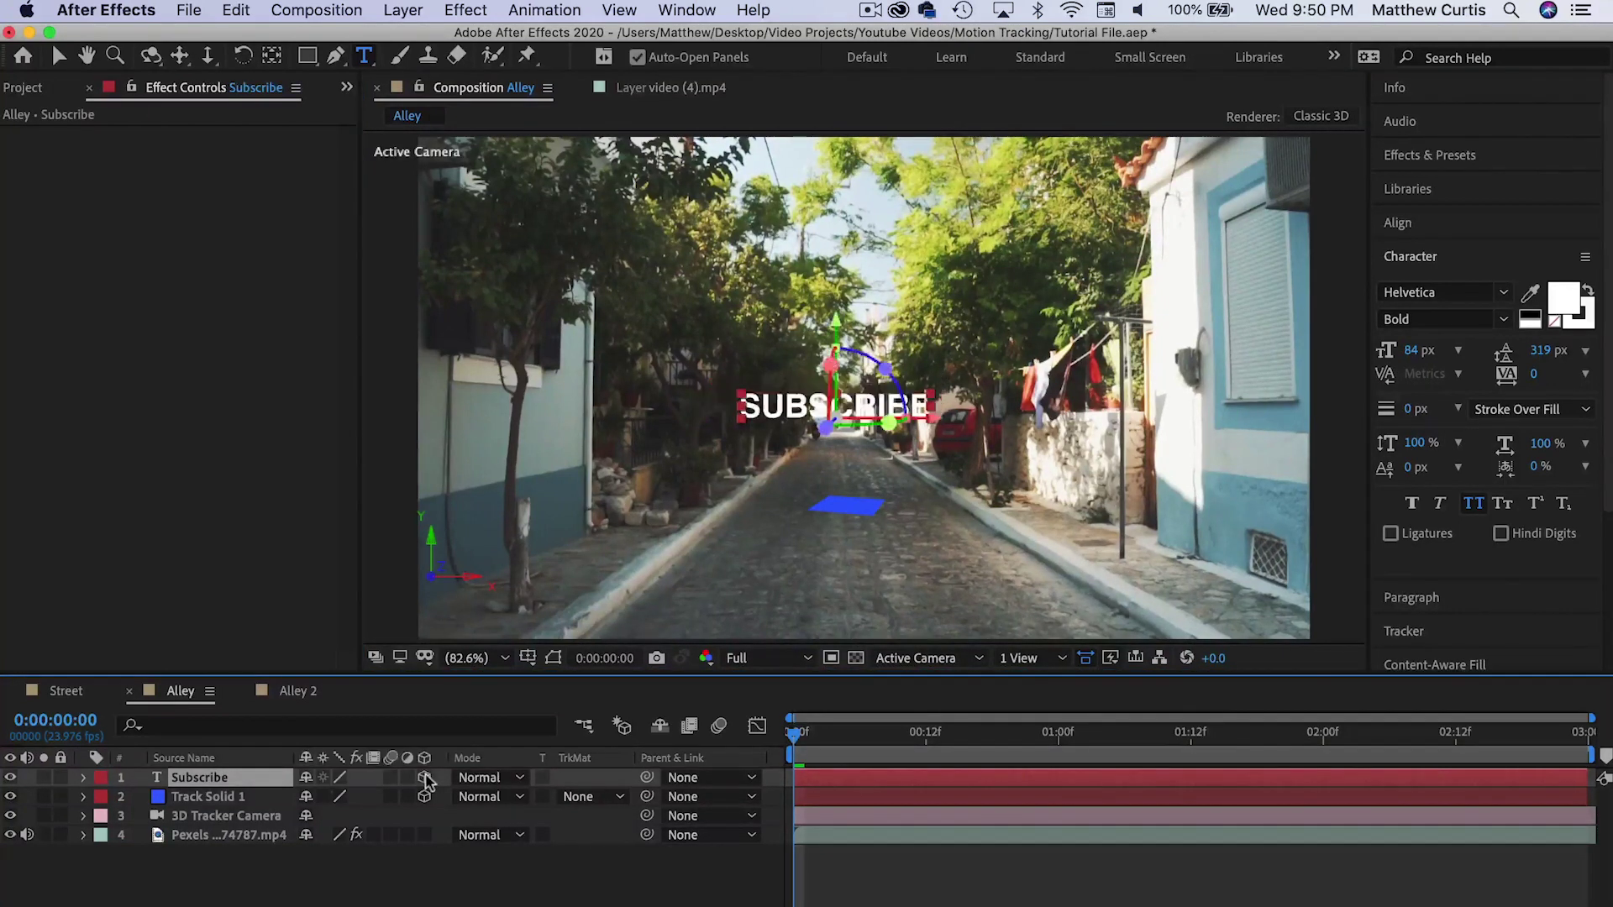
# Step: Copy Track Solid 1's Position values onto the Subscribe text layer
pyautogui.click(201, 797)
pyautogui.press('p')
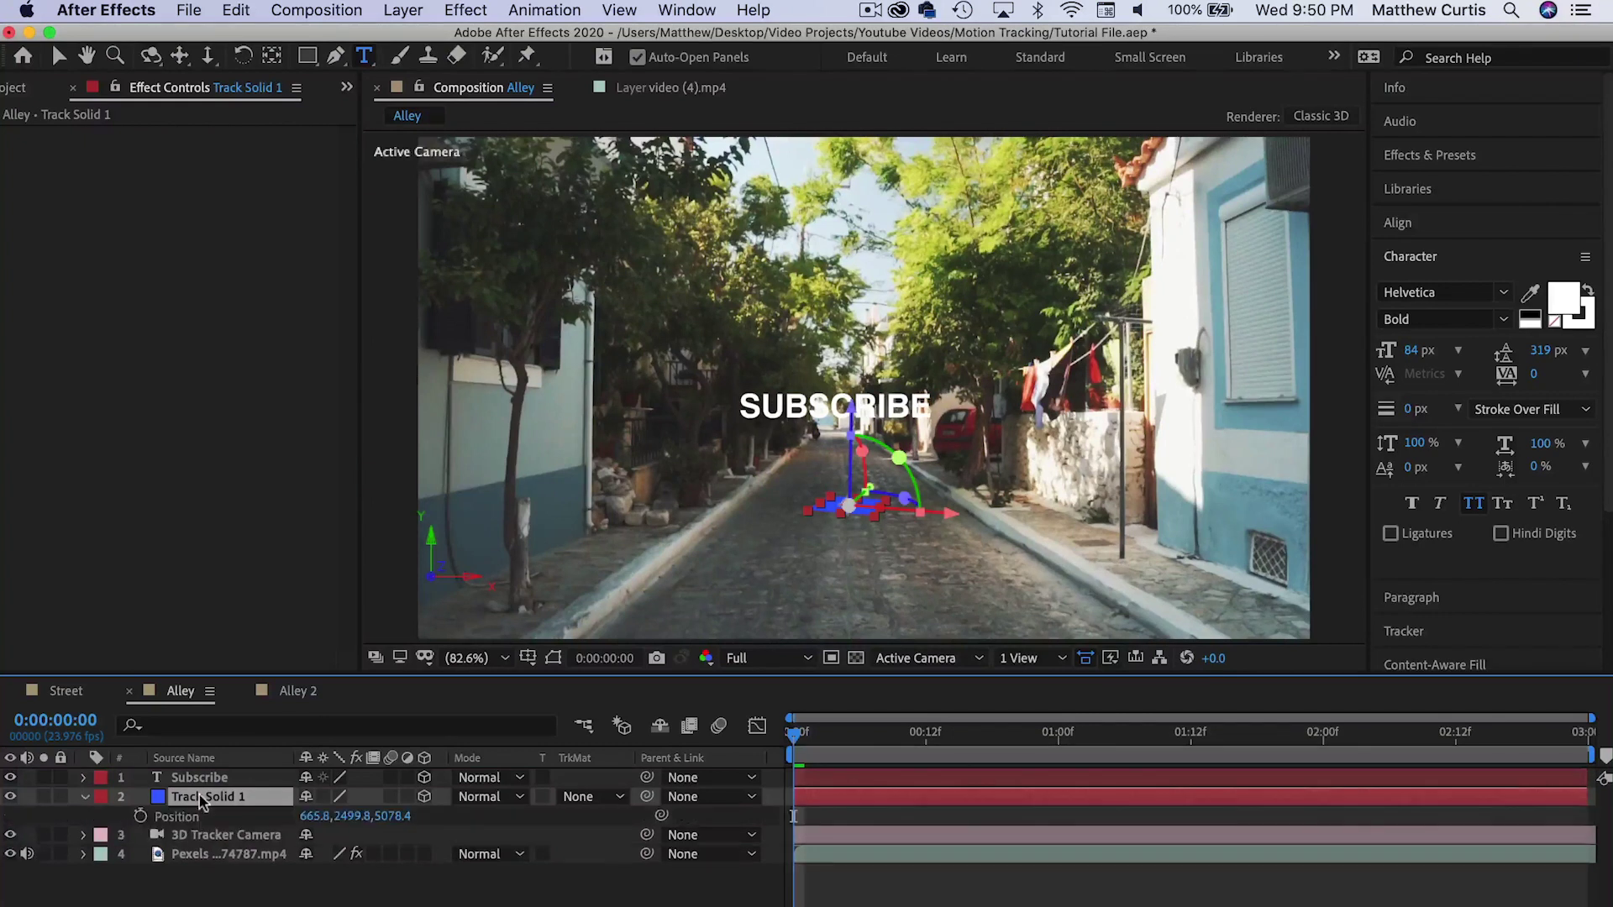
pyautogui.click(189, 819)
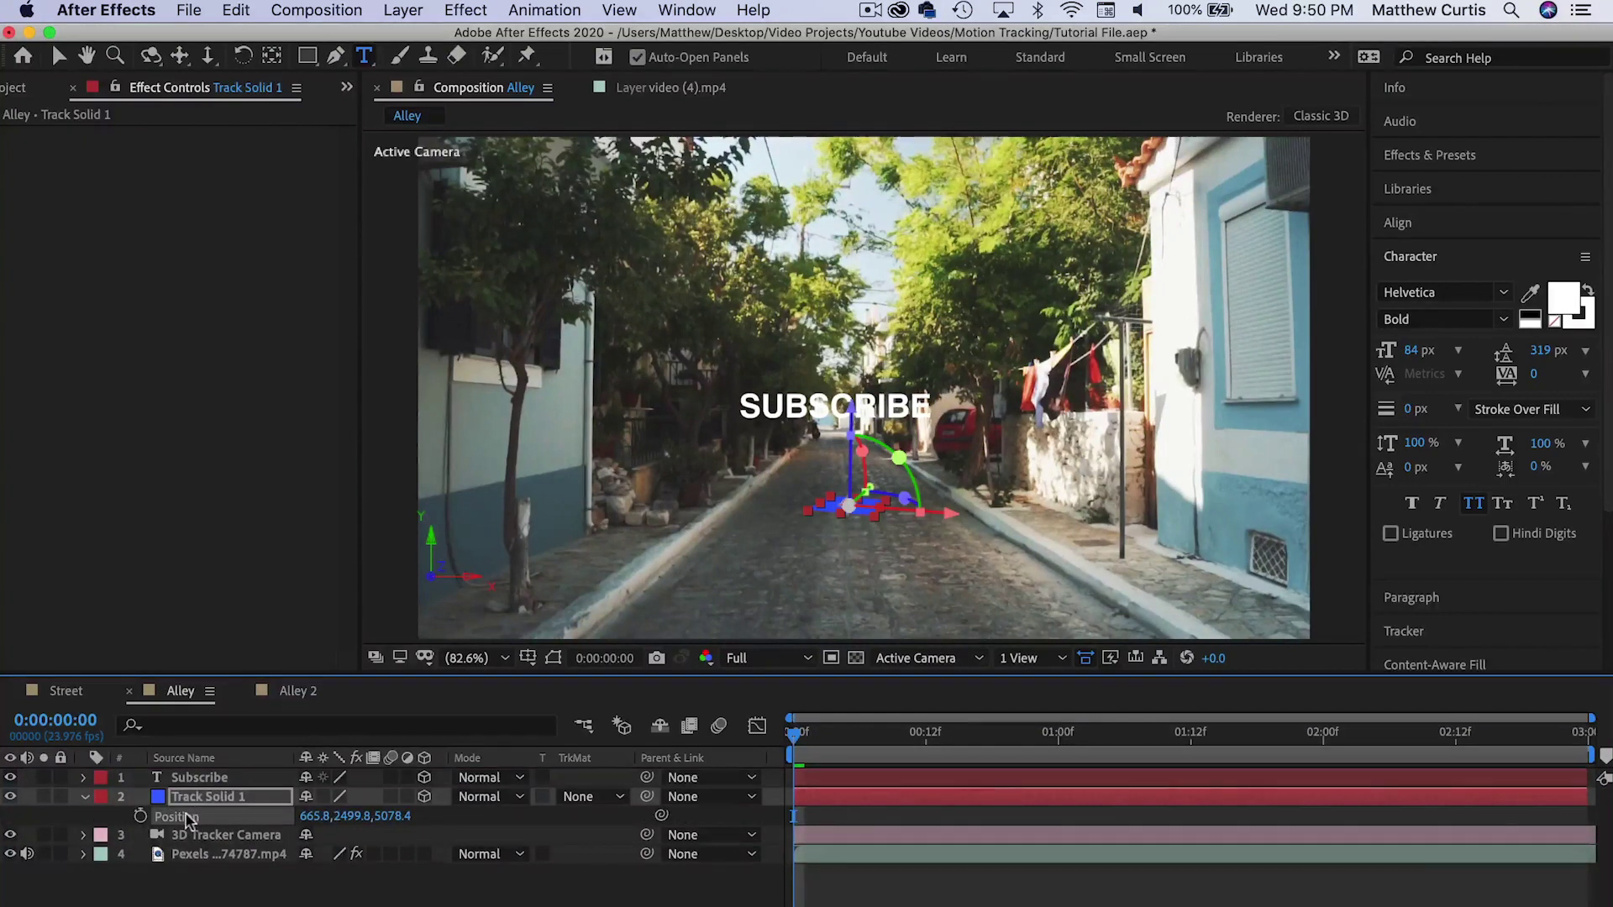
pyautogui.click(201, 779)
pyautogui.press('cmd+v')
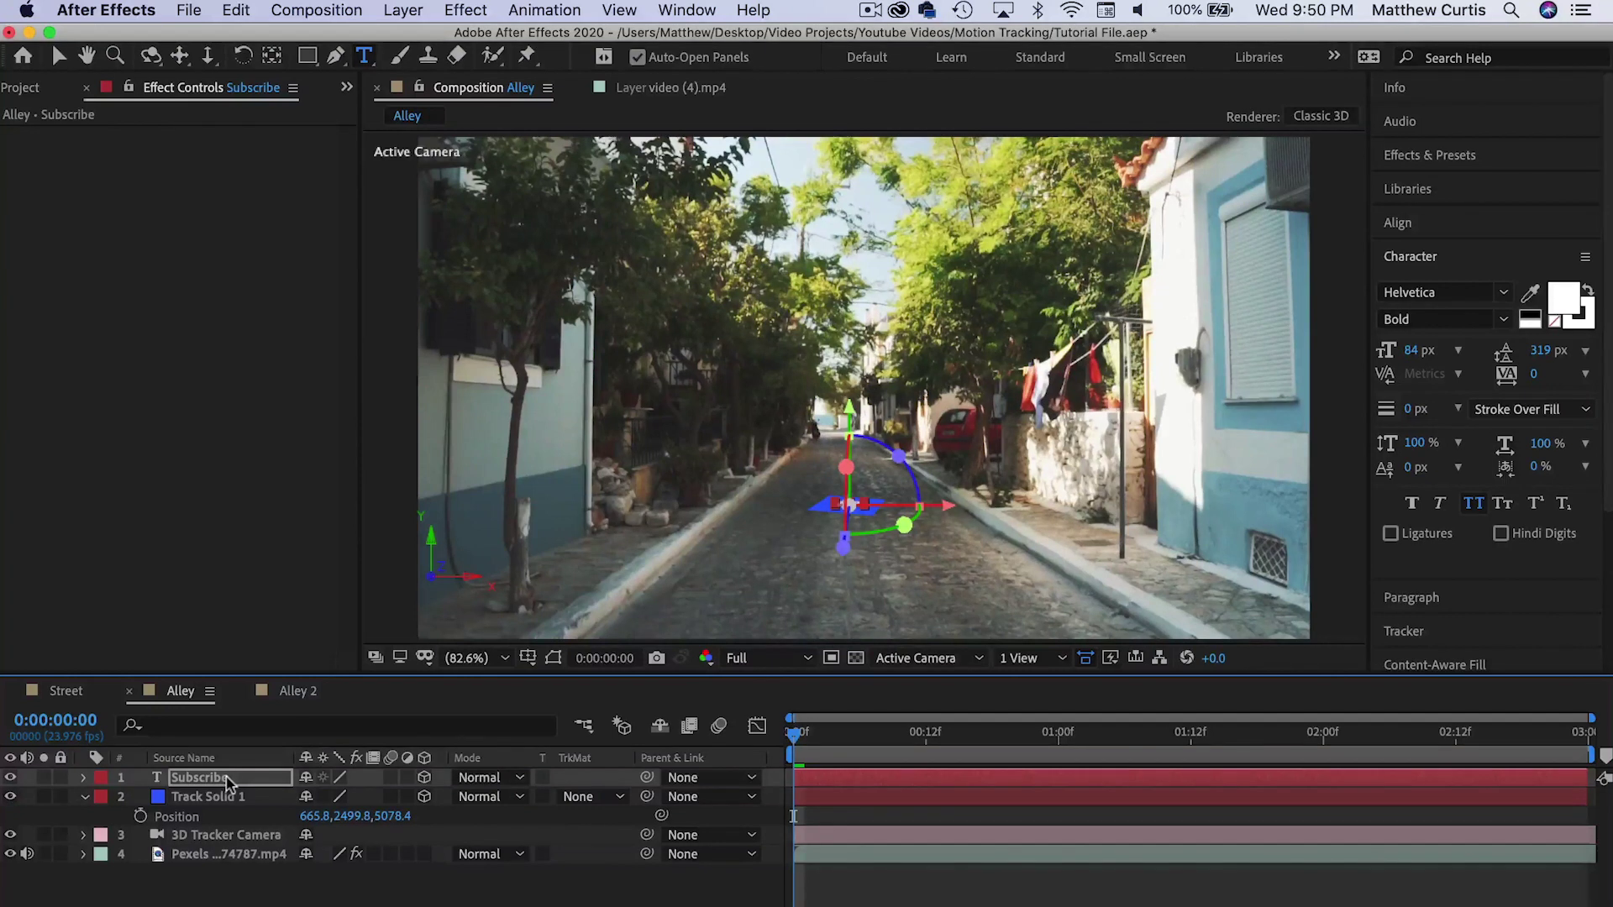
# Step: Scale SUBSCRIBE to about 918% to fit the road and preview it
pyautogui.press('s')
pyautogui.moveTo(328, 797); pyautogui.dragTo(1499, 697)
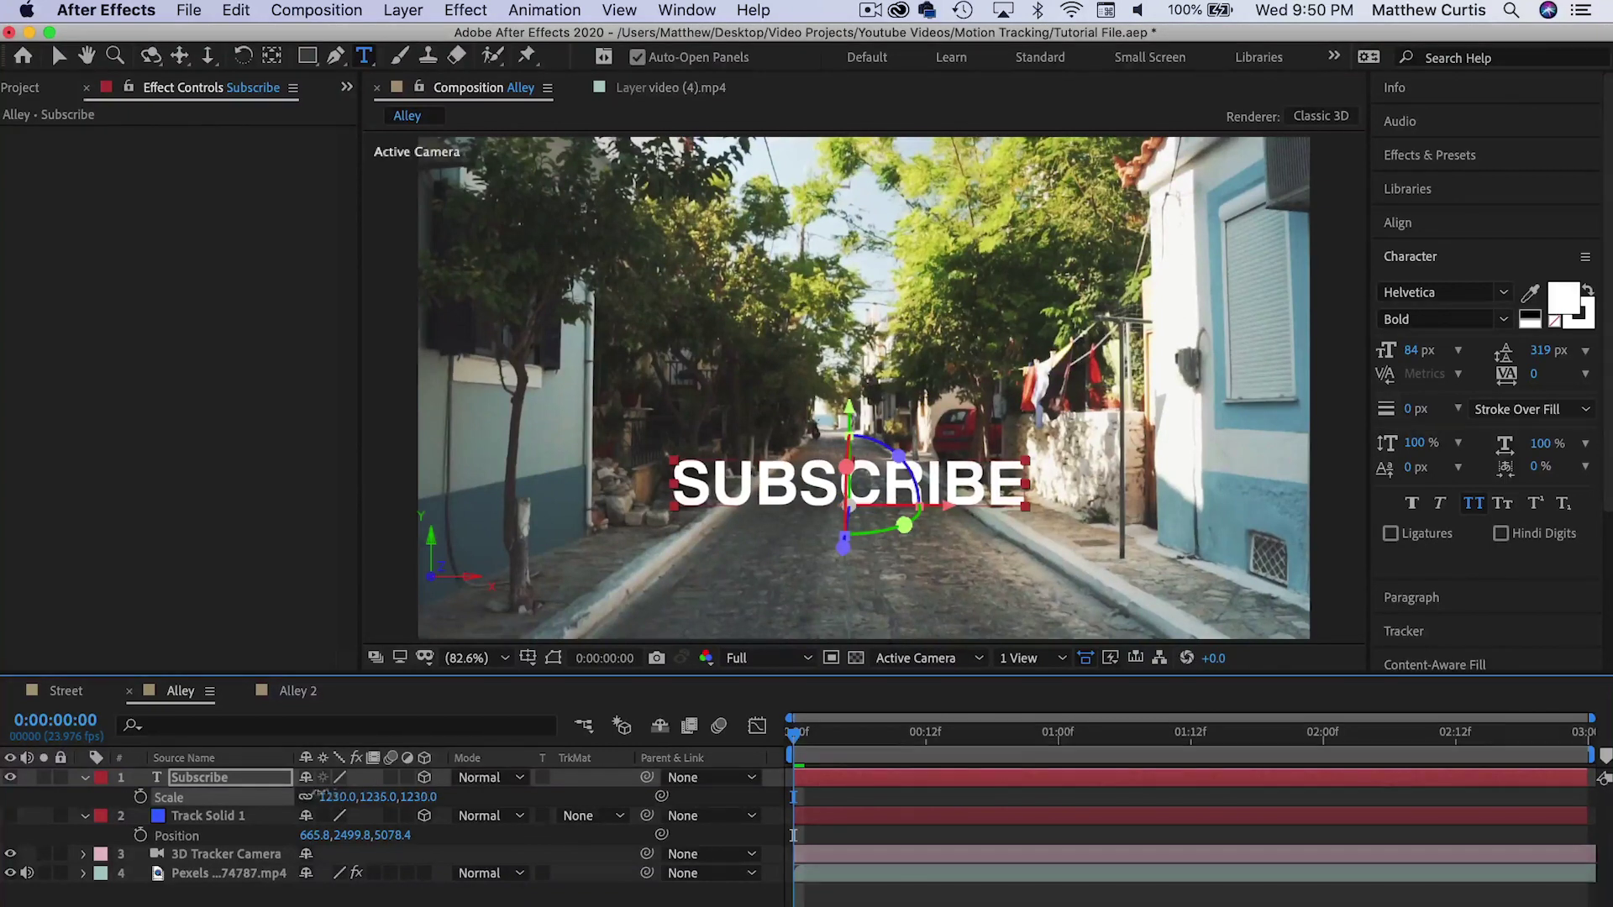
pyautogui.moveTo(340, 796); pyautogui.dragTo(3, 804)
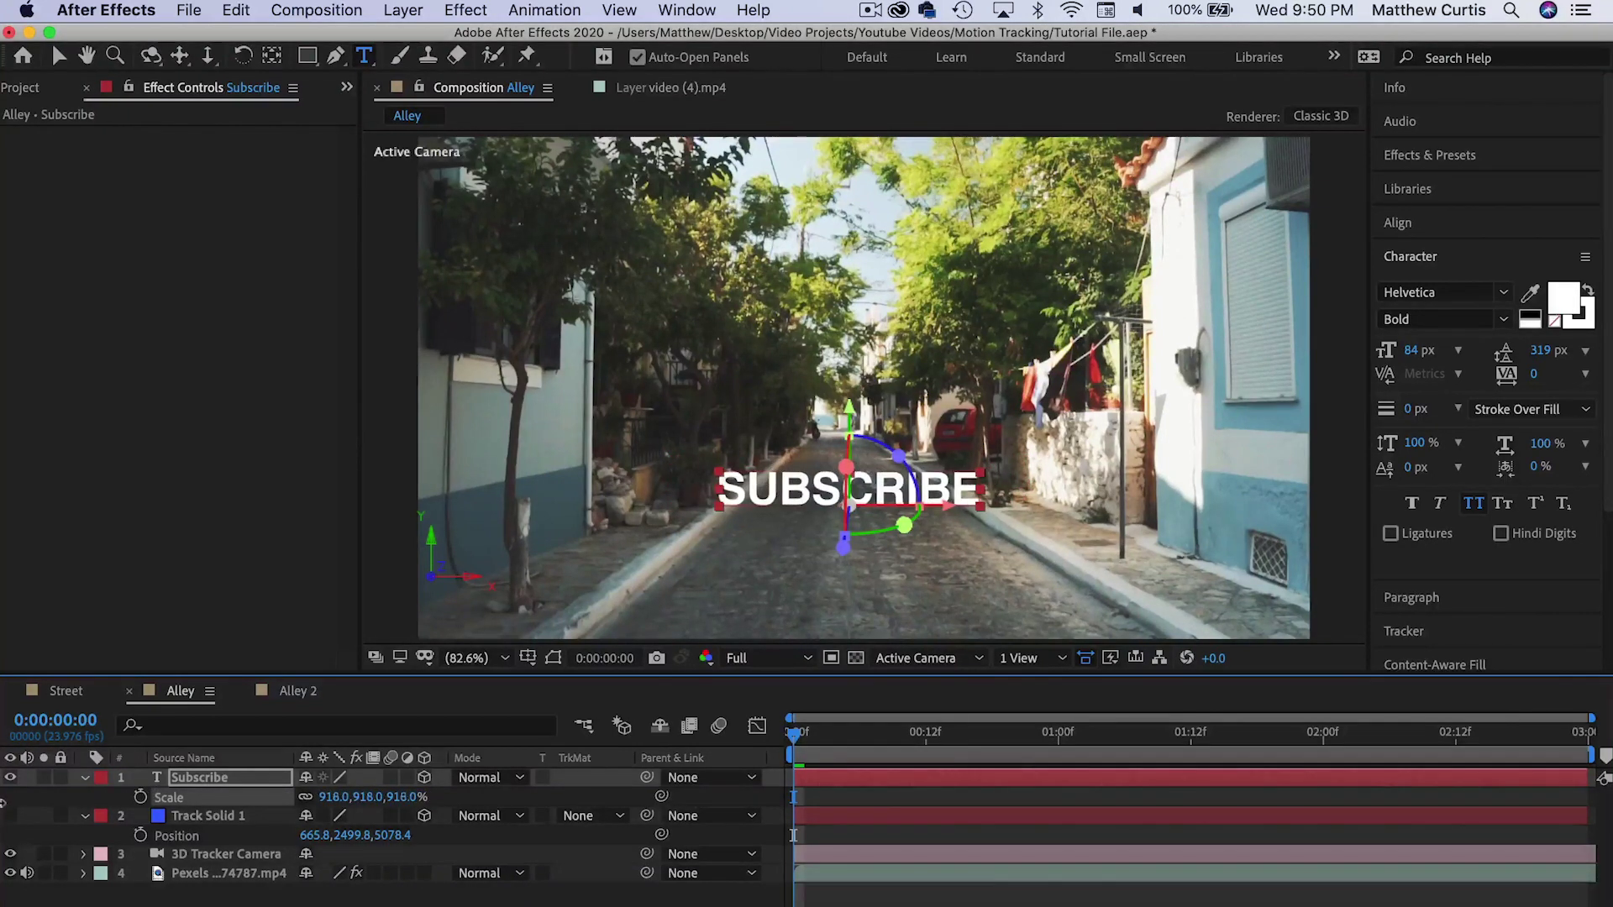
pyautogui.press('space')
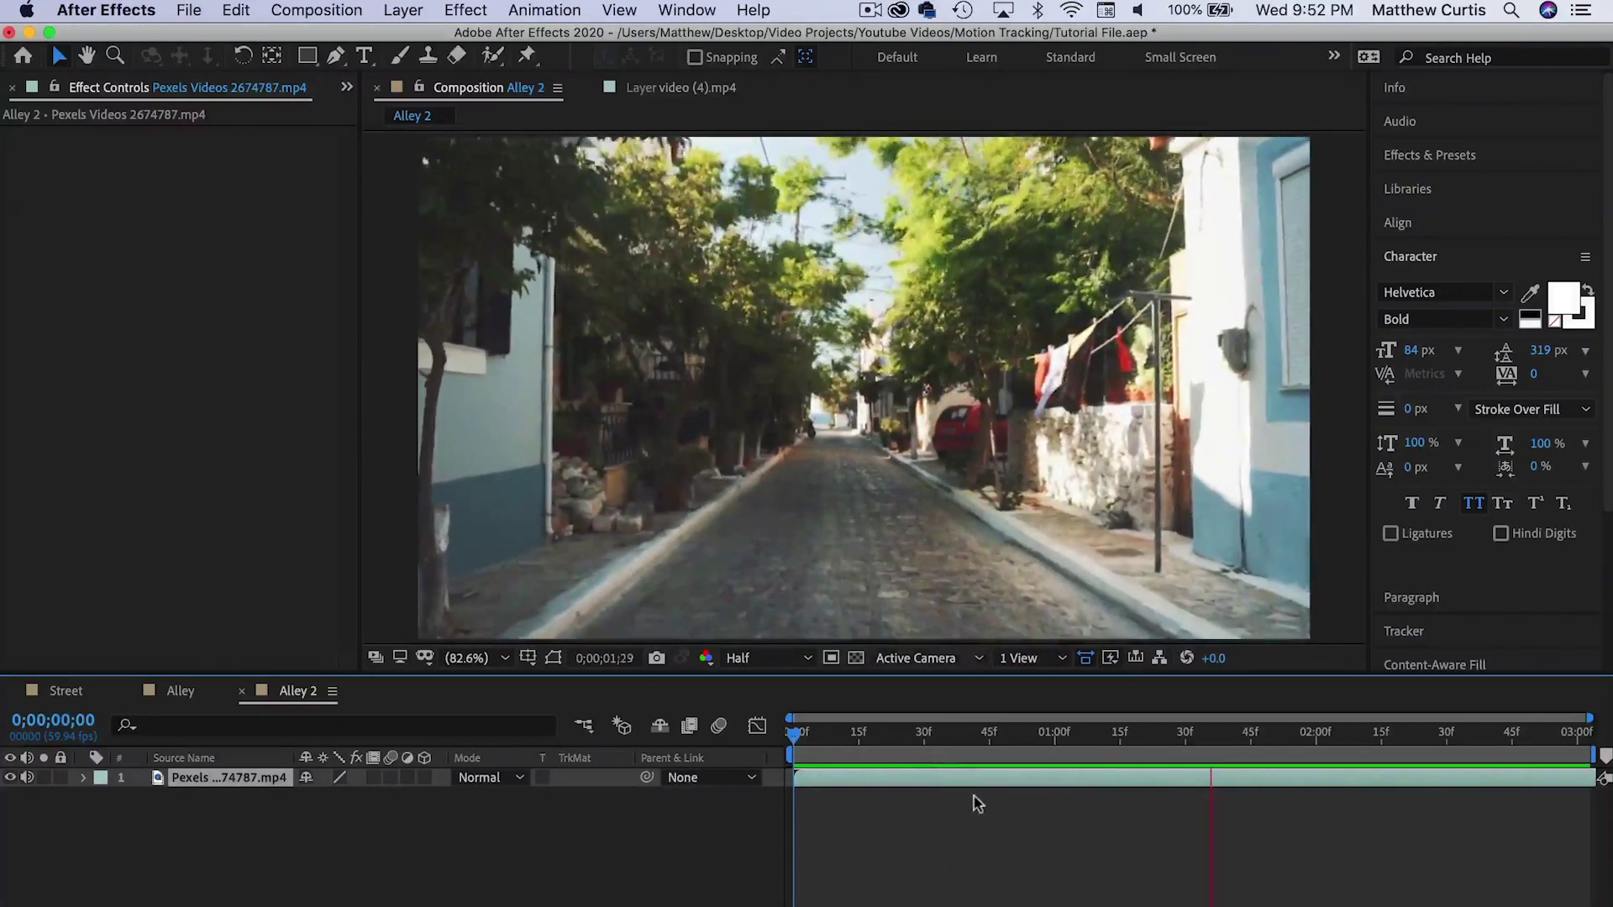
# Step: Apply Boris FX Mocha to the alley footage and open it in Mocha at frame 0
pyautogui.press('space')
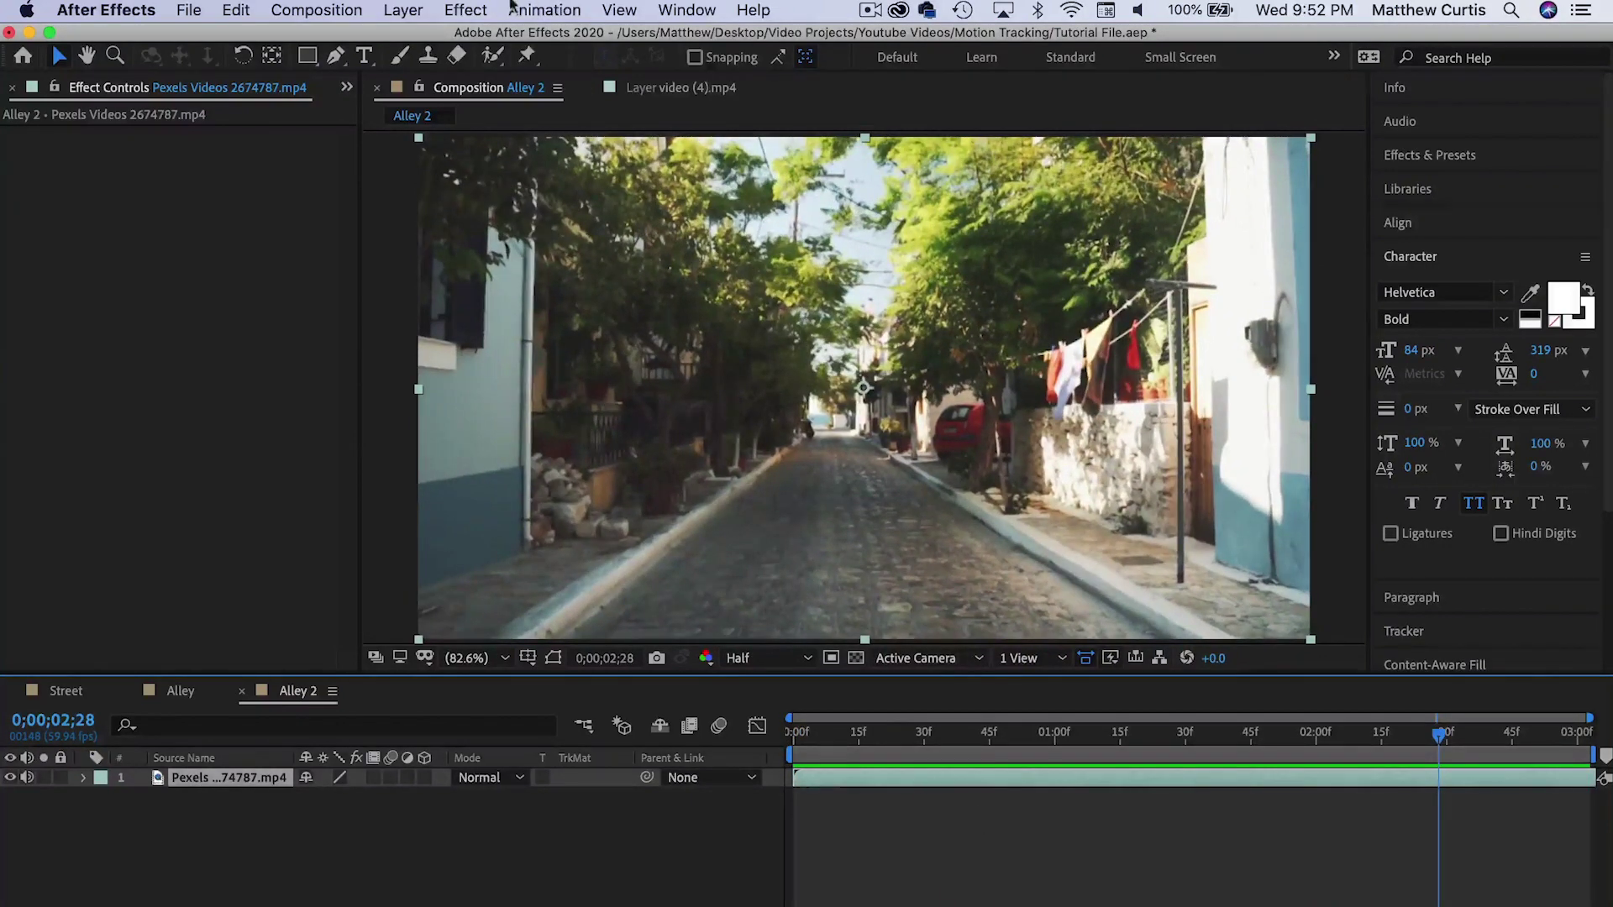
pyautogui.click(511, 9)
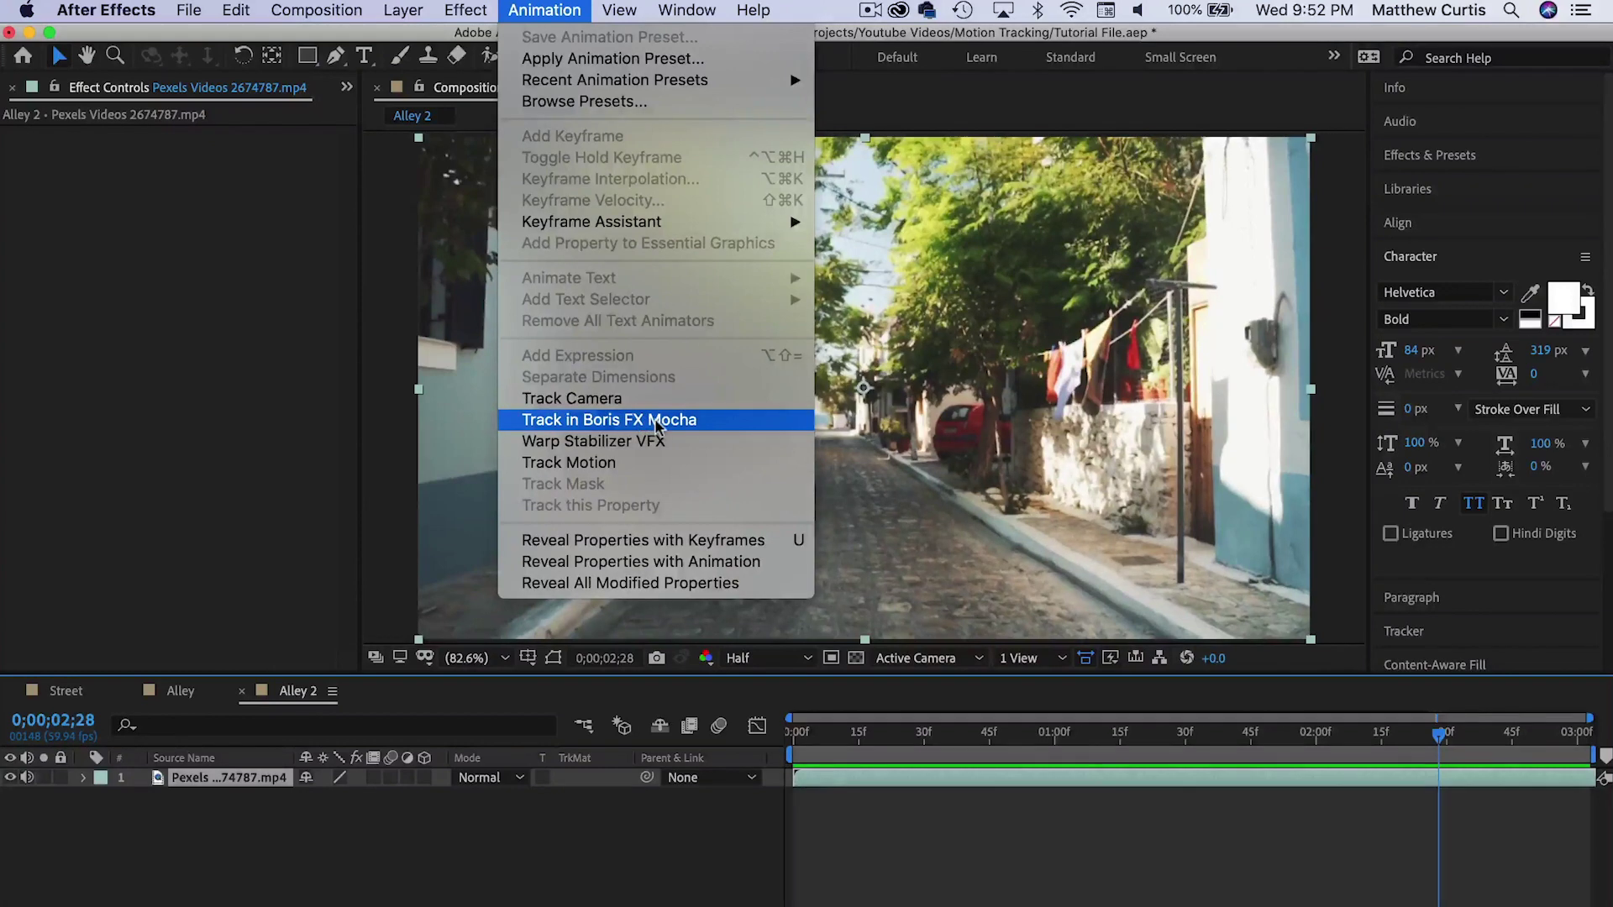
pyautogui.click(648, 420)
pyautogui.click(120, 195)
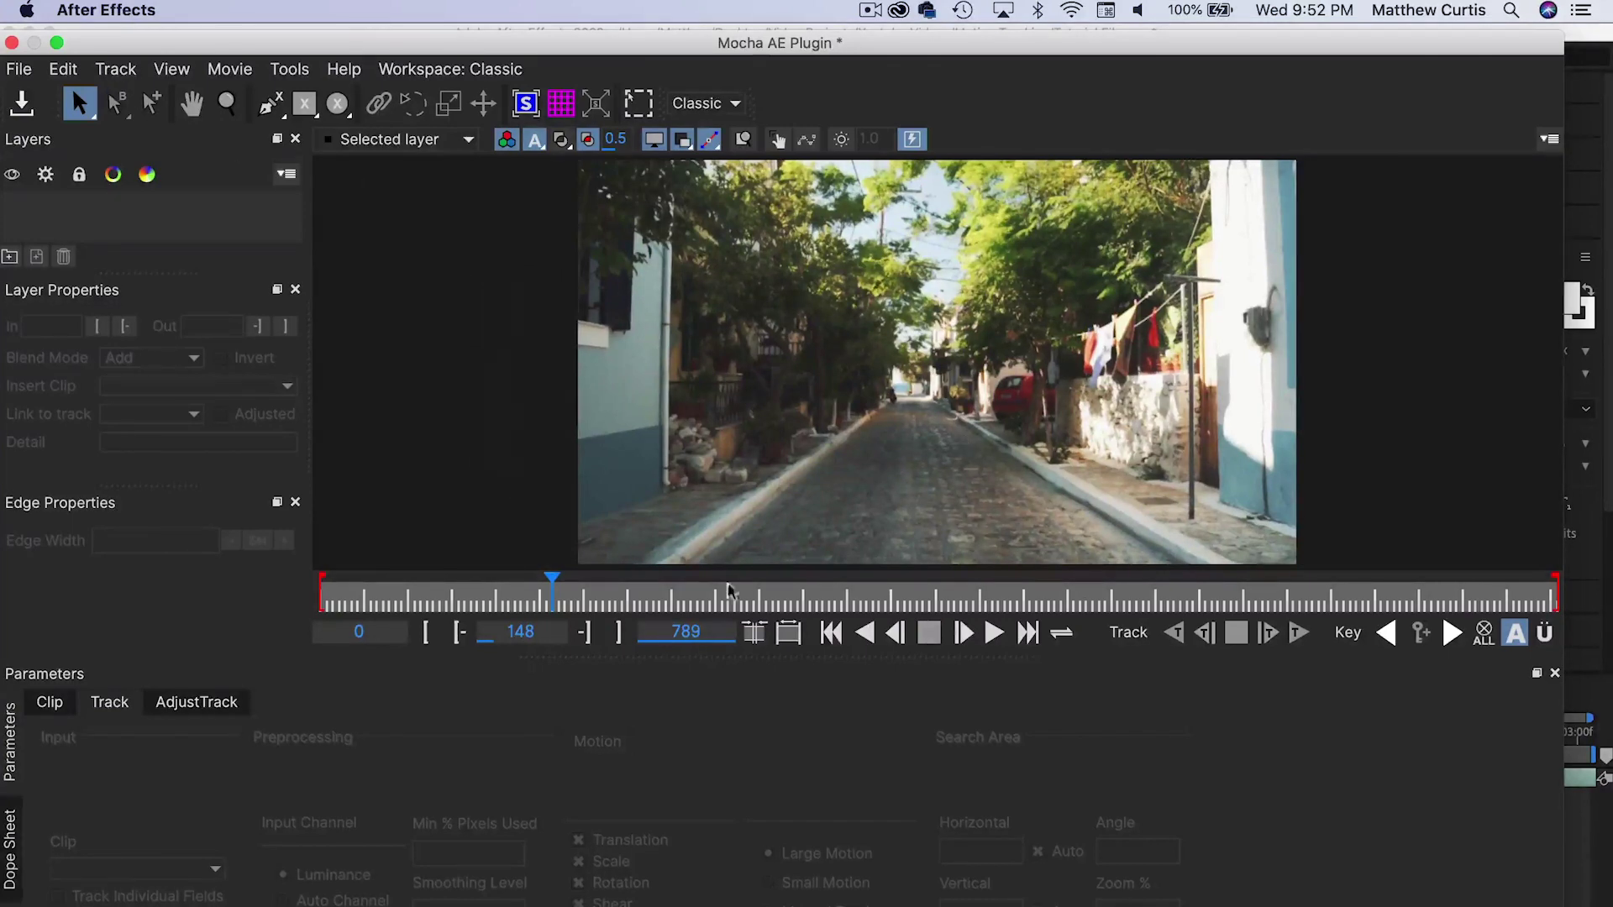
pyautogui.moveTo(551, 584); pyautogui.dragTo(731, 584)
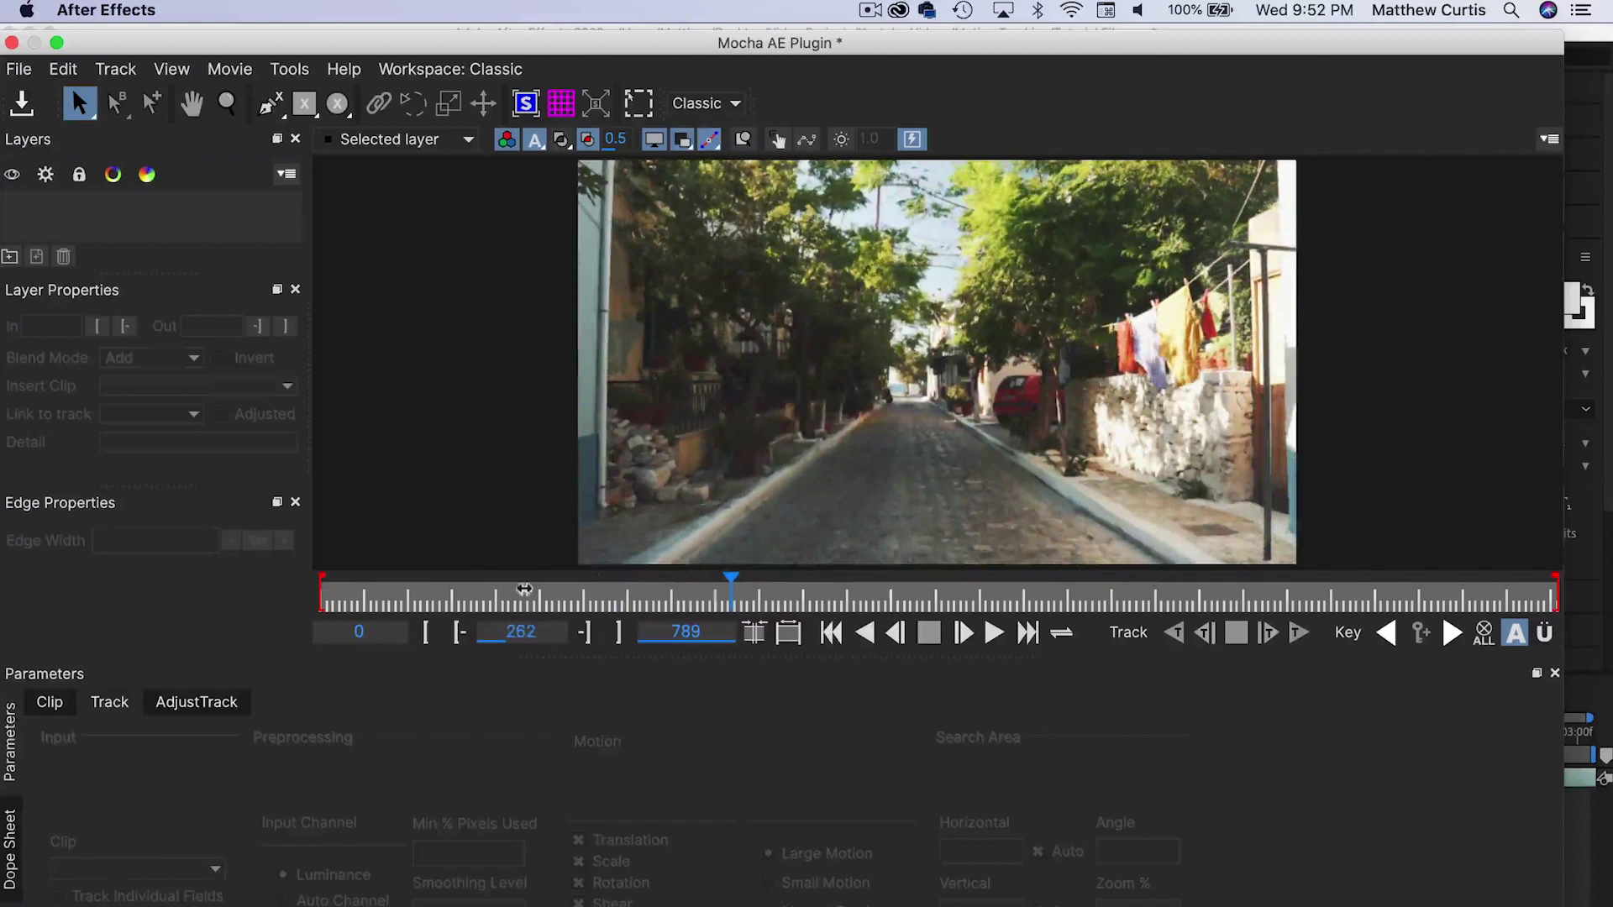
pyautogui.moveTo(380, 603); pyautogui.dragTo(320, 600)
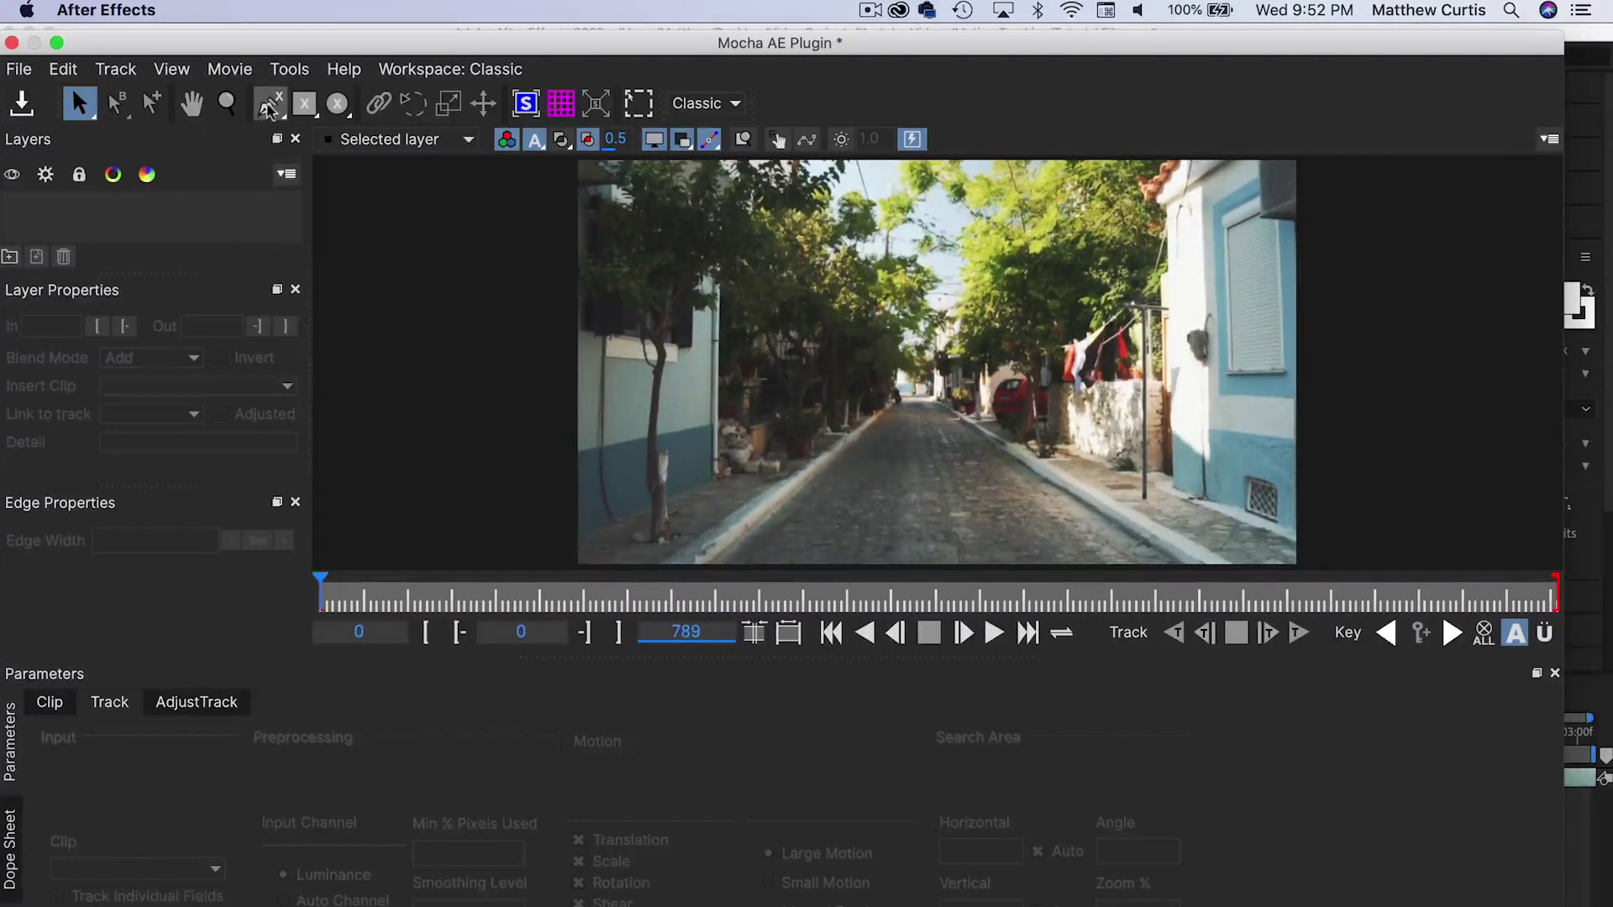
# Step: Draw a closed six-point X-spline shape around the alley's road surface
pyautogui.click(267, 105)
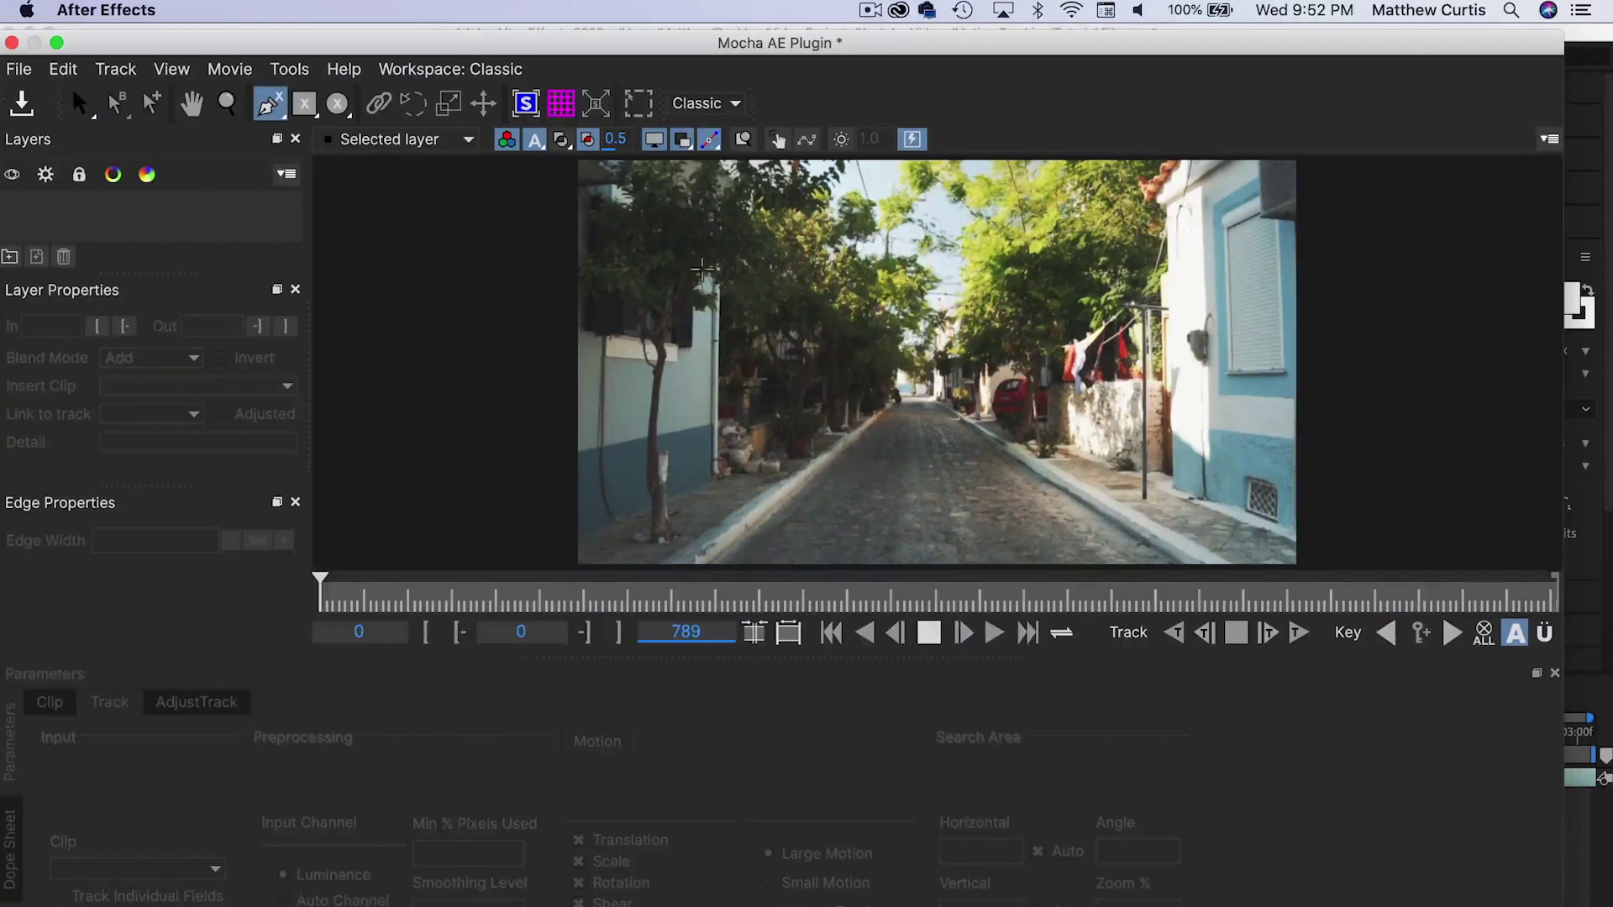
pyautogui.click(902, 394)
pyautogui.click(874, 422)
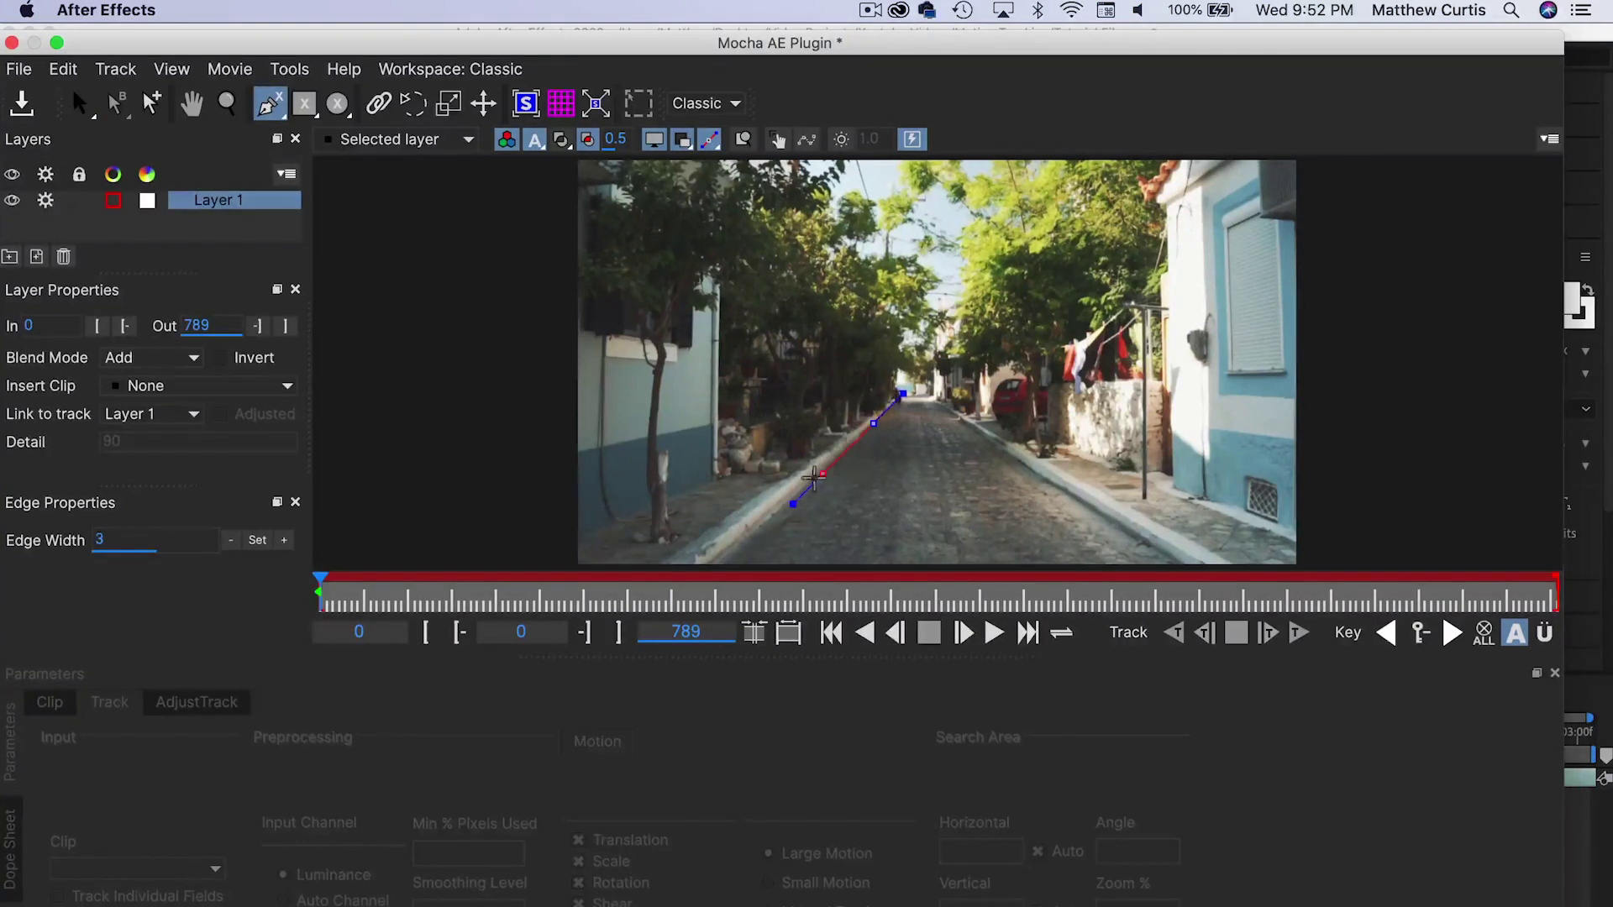
pyautogui.click(768, 523)
pyautogui.click(792, 493)
pyautogui.click(1068, 495)
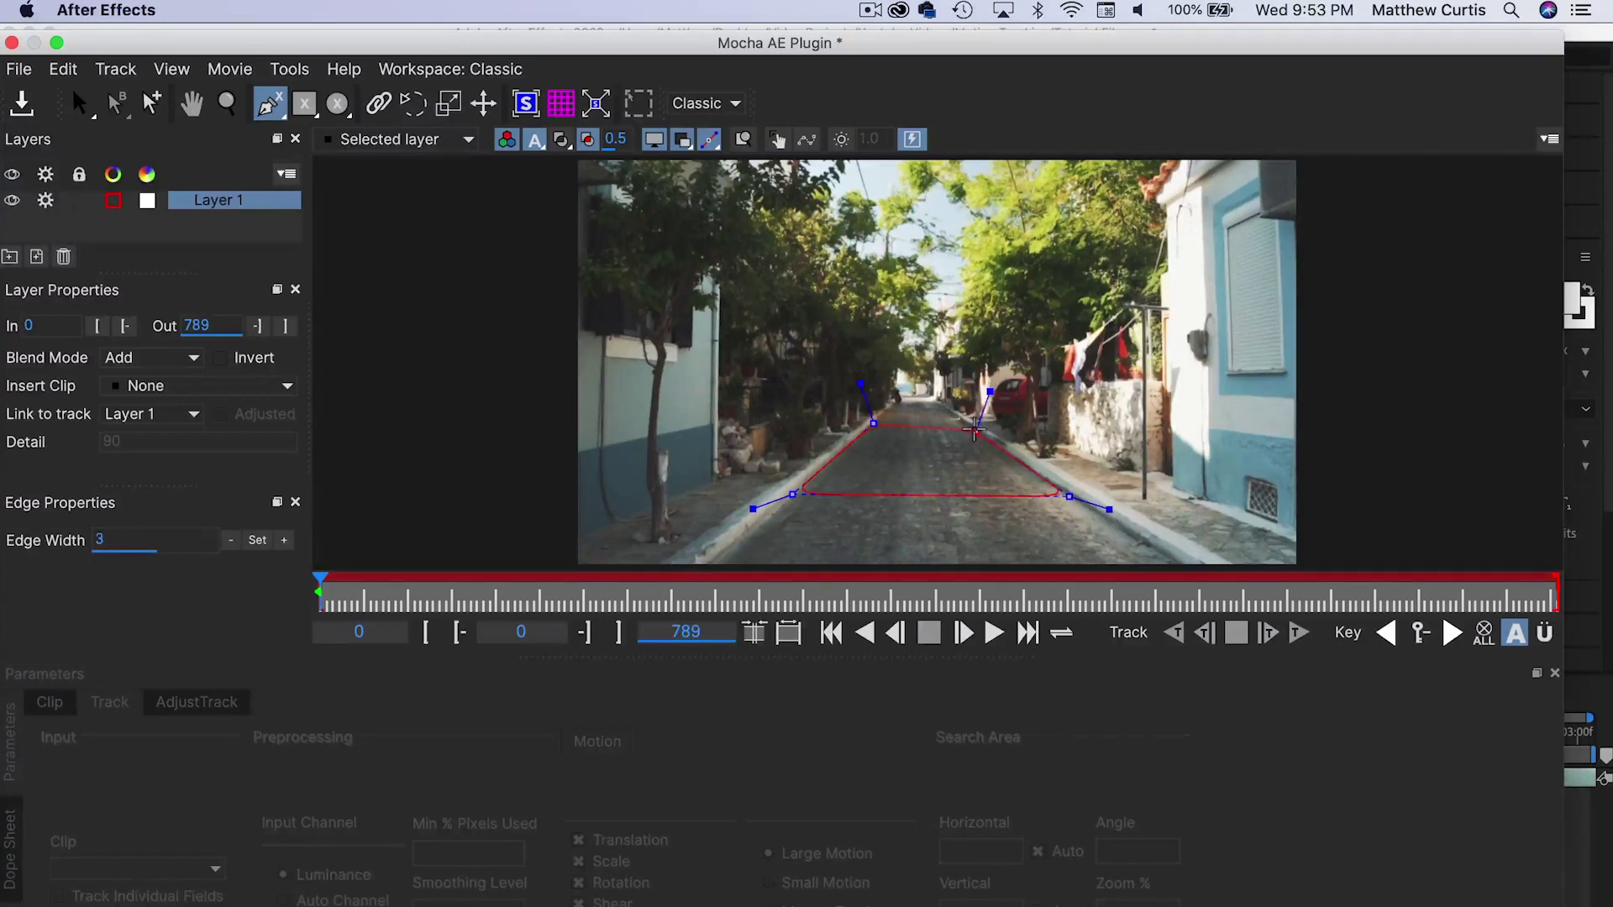
pyautogui.click(973, 428)
pyautogui.click(876, 411)
pyautogui.press('s')
# Step: Pull the shape's upper-right, lower-right and lower-left outer edge points outward
pyautogui.moveTo(988, 387); pyautogui.dragTo(991, 381)
pyautogui.moveTo(1108, 509); pyautogui.dragTo(1117, 511)
pyautogui.moveTo(753, 507); pyautogui.dragTo(745, 511)
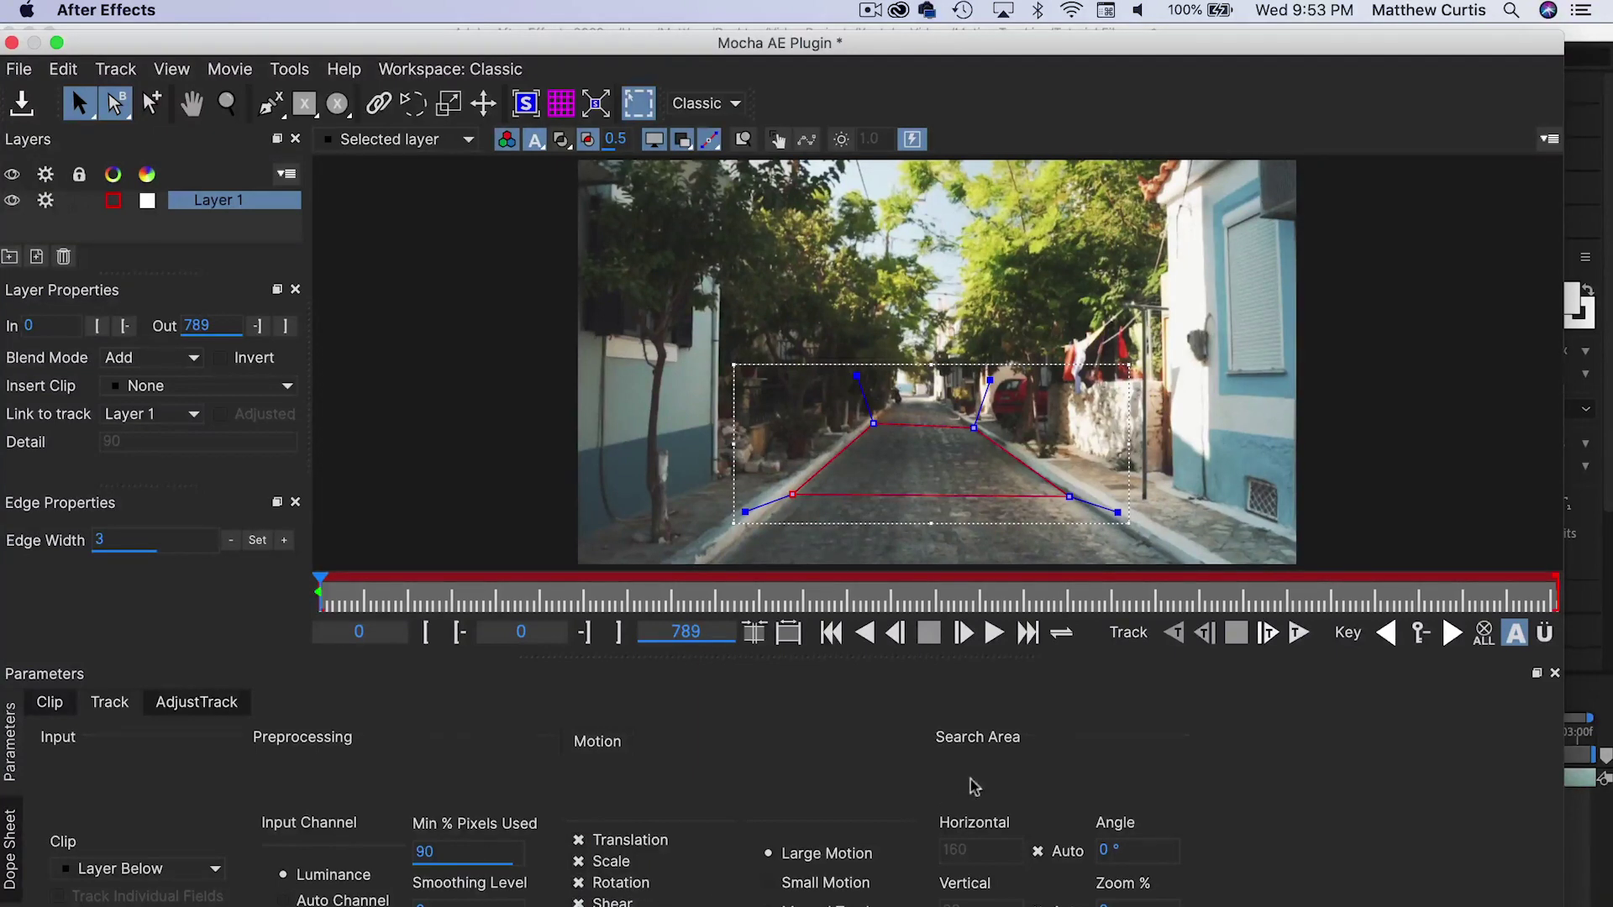
# Step: Track Layer 1 forward through frame 314, then close Mocha saving the changes
pyautogui.click(1299, 635)
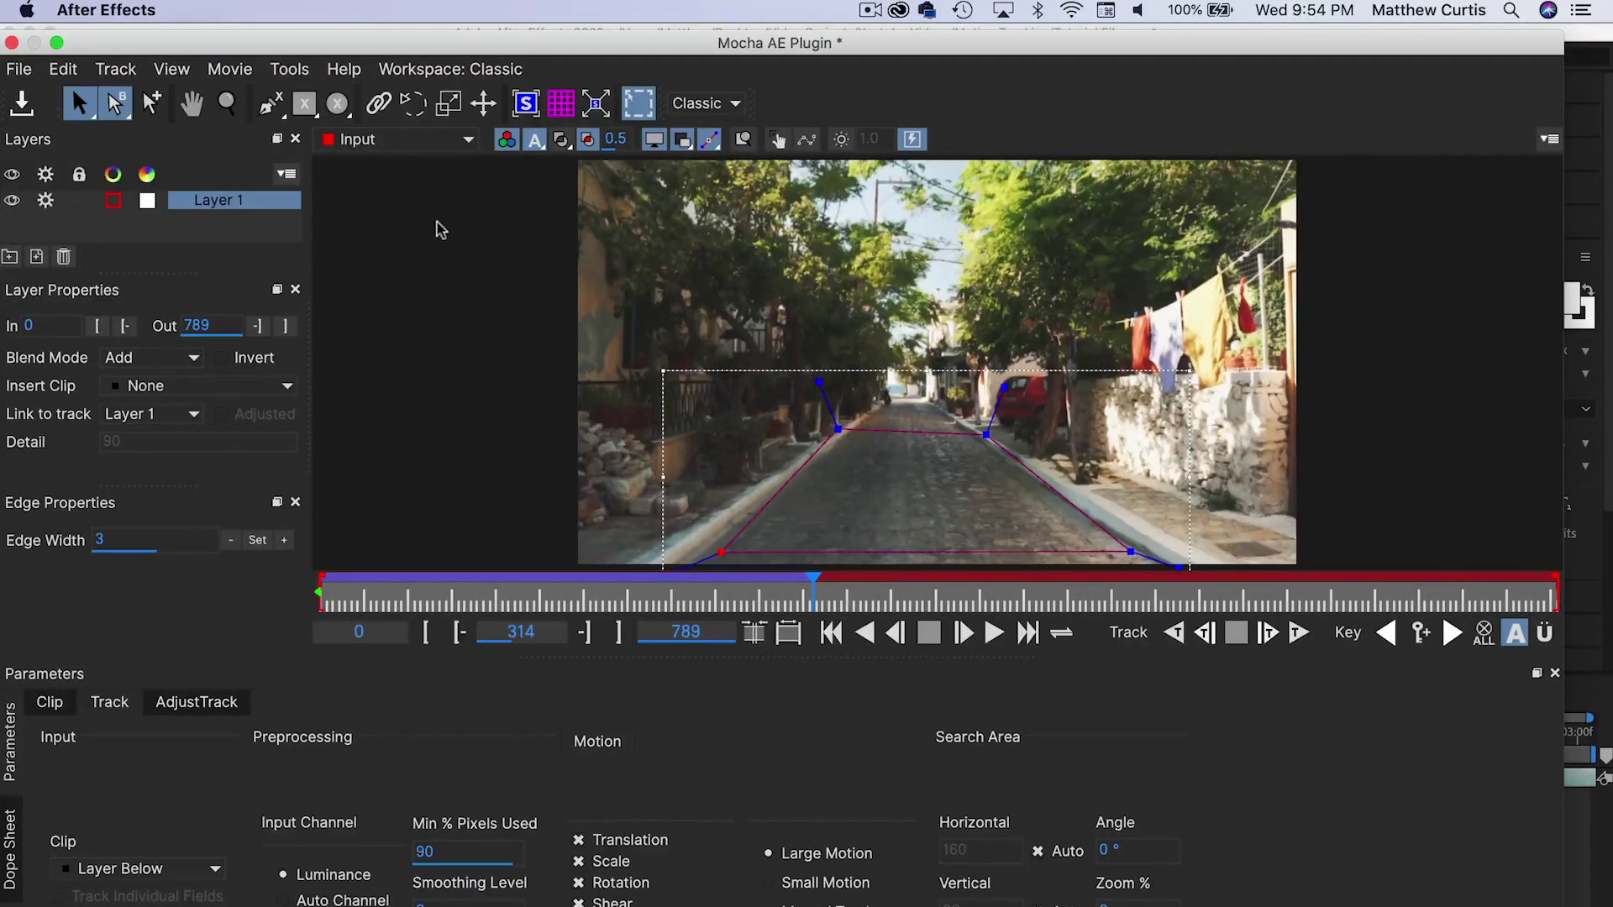
pyautogui.click(12, 42)
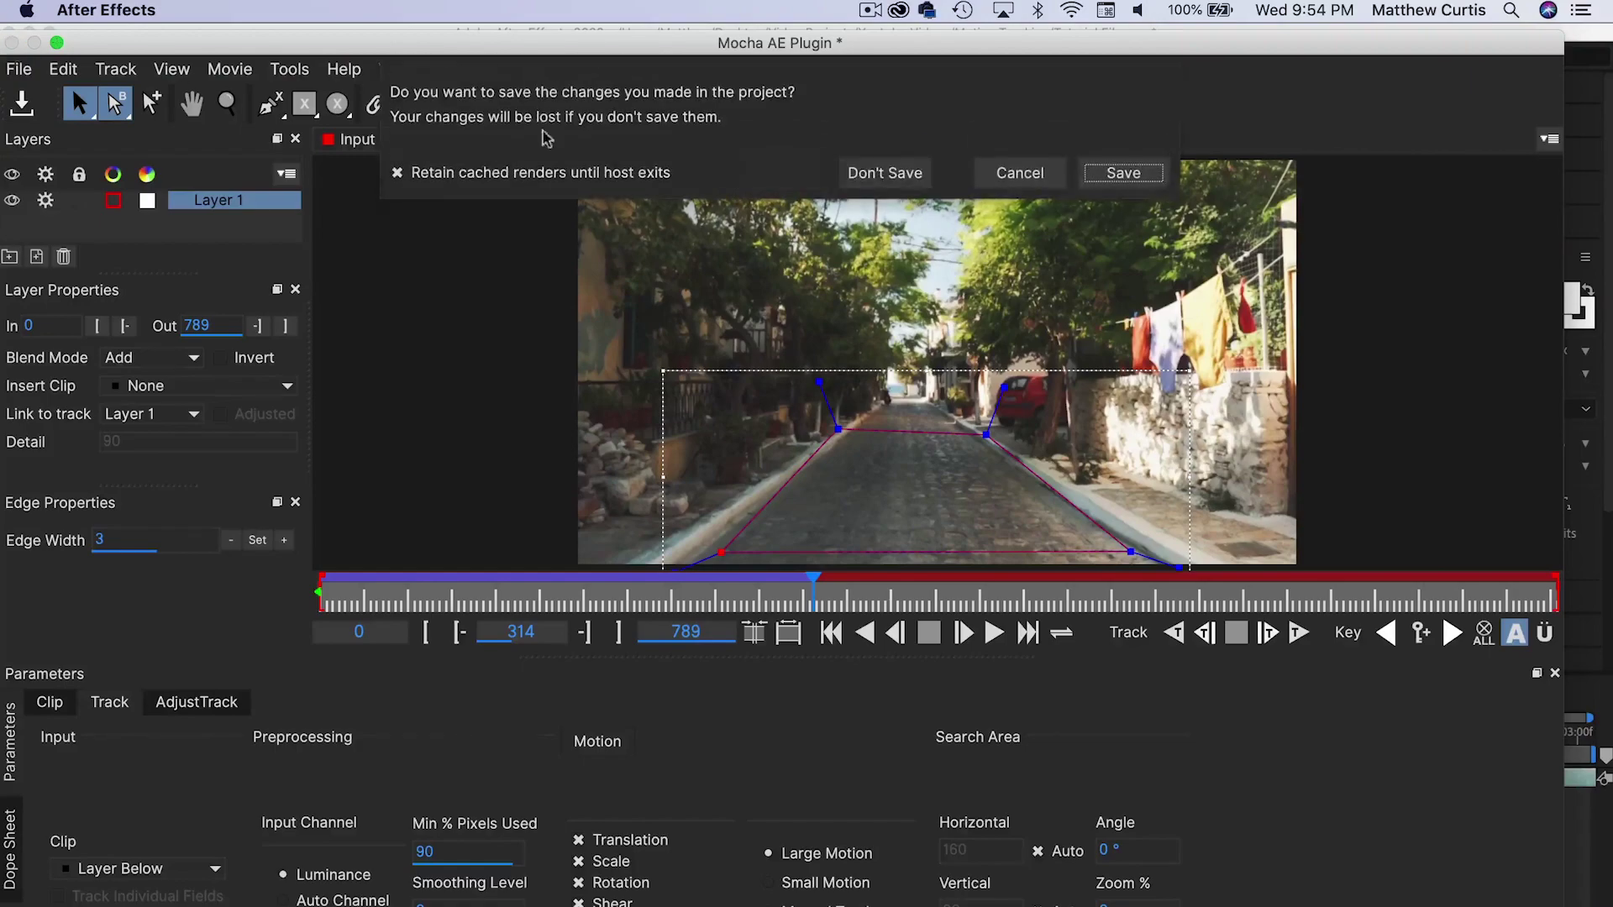
pyautogui.click(1122, 173)
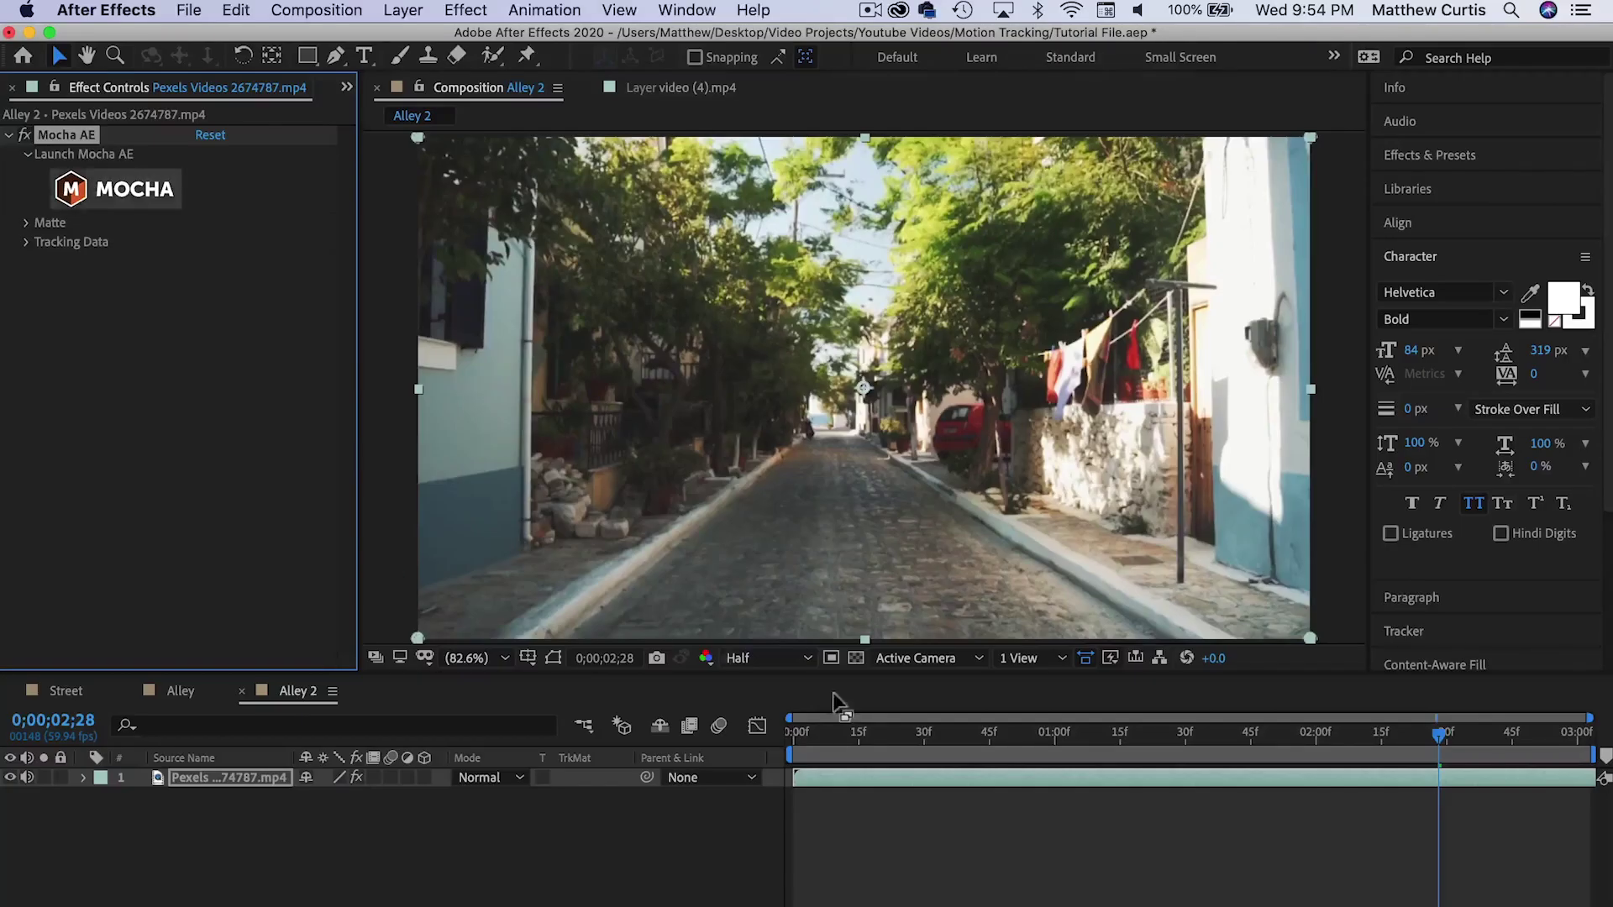
# Step: At frame 0, add a new 'Hey' text layer
pyautogui.click(802, 735)
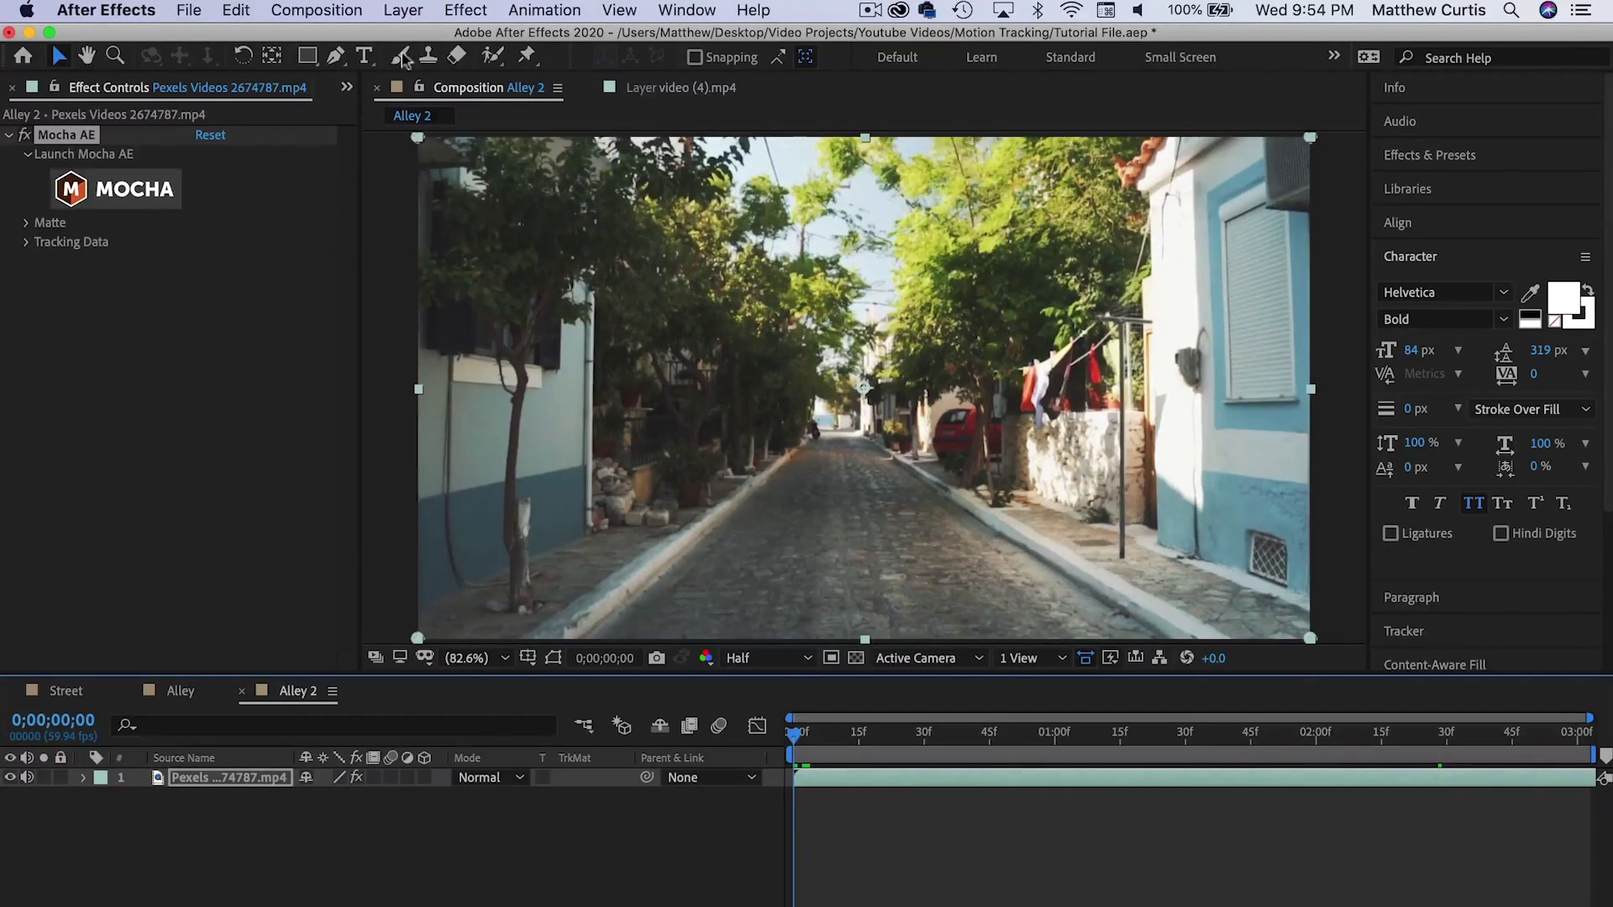
pyautogui.press('super+alt+shift+t')
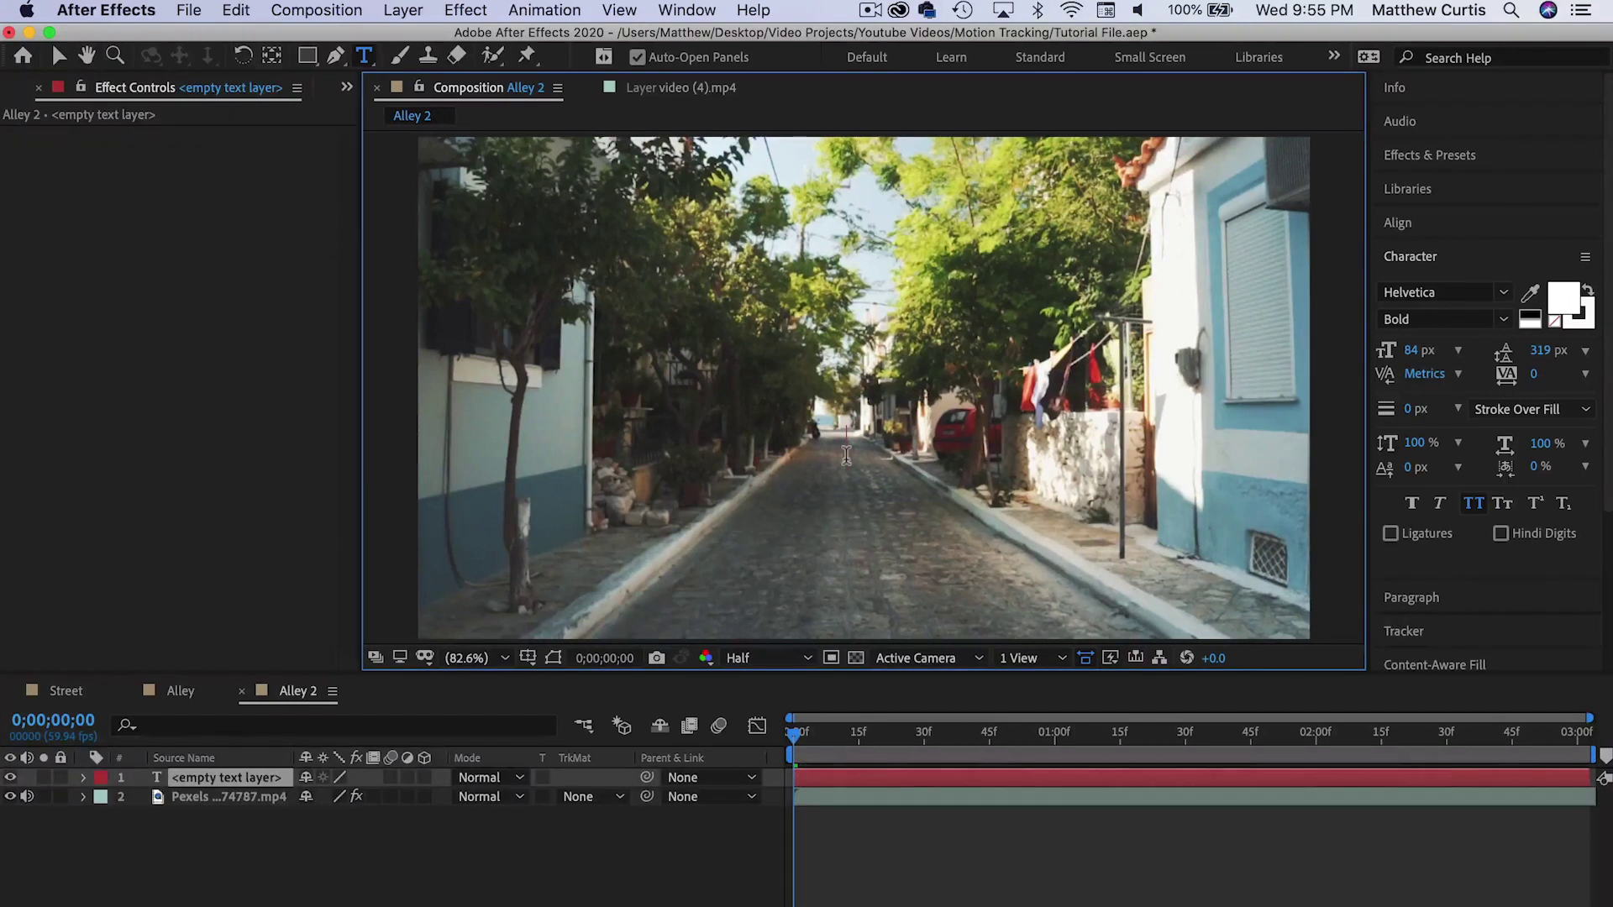
pyautogui.write('Hey')
# Step: On the alley footage's Mocha effect, expand Tracking Data and choose Create Track Data
pyautogui.click(220, 796)
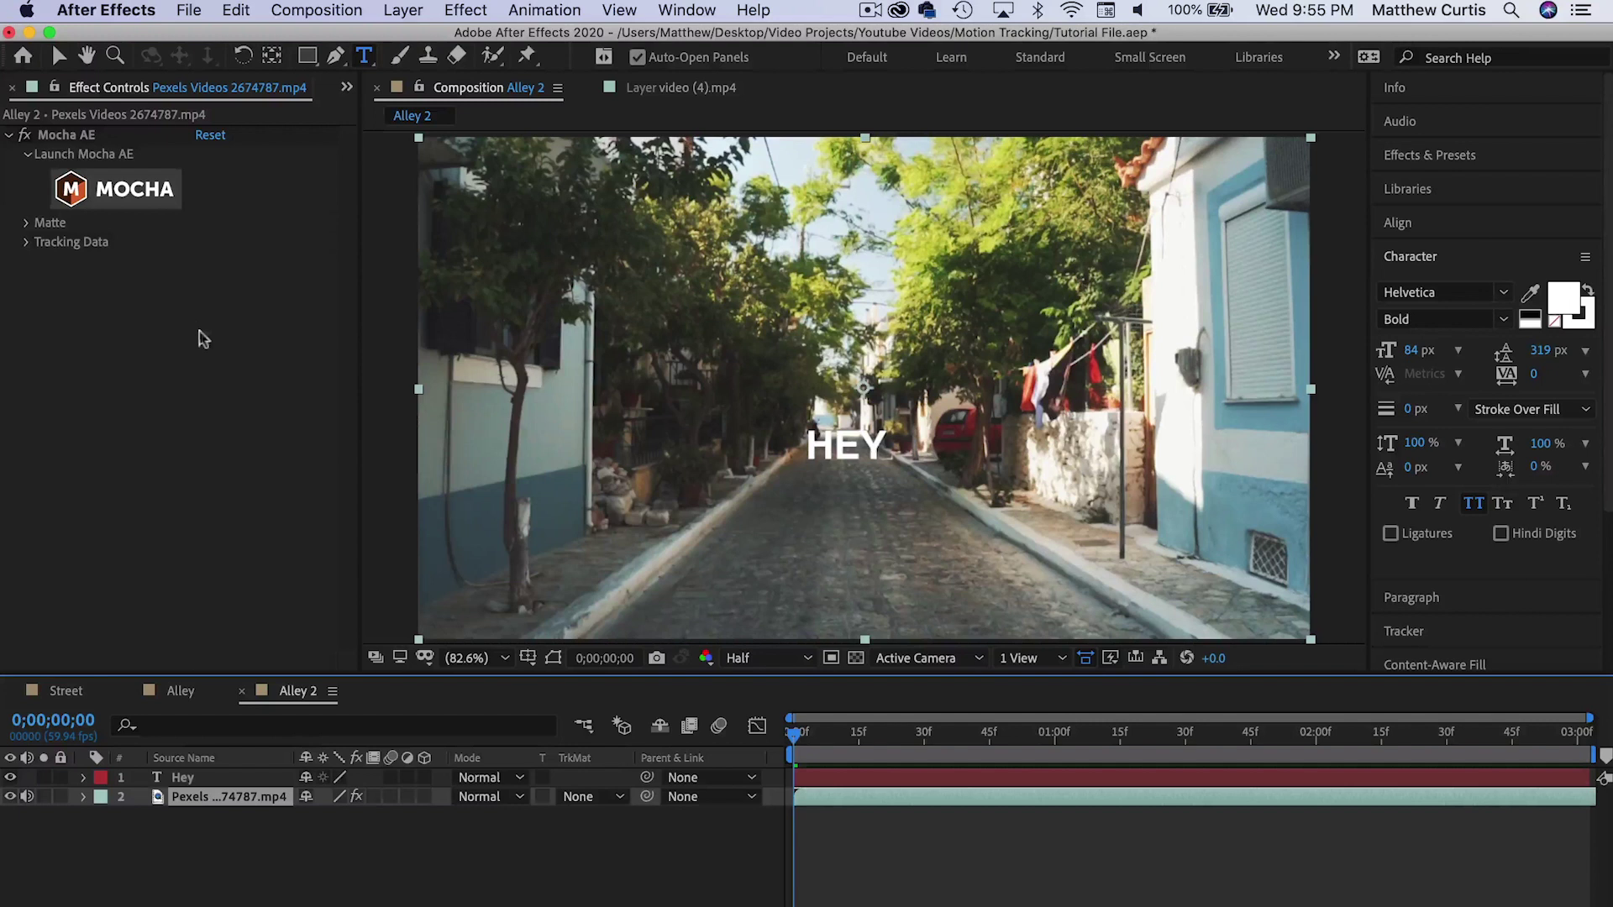
pyautogui.click(28, 243)
pyautogui.click(256, 260)
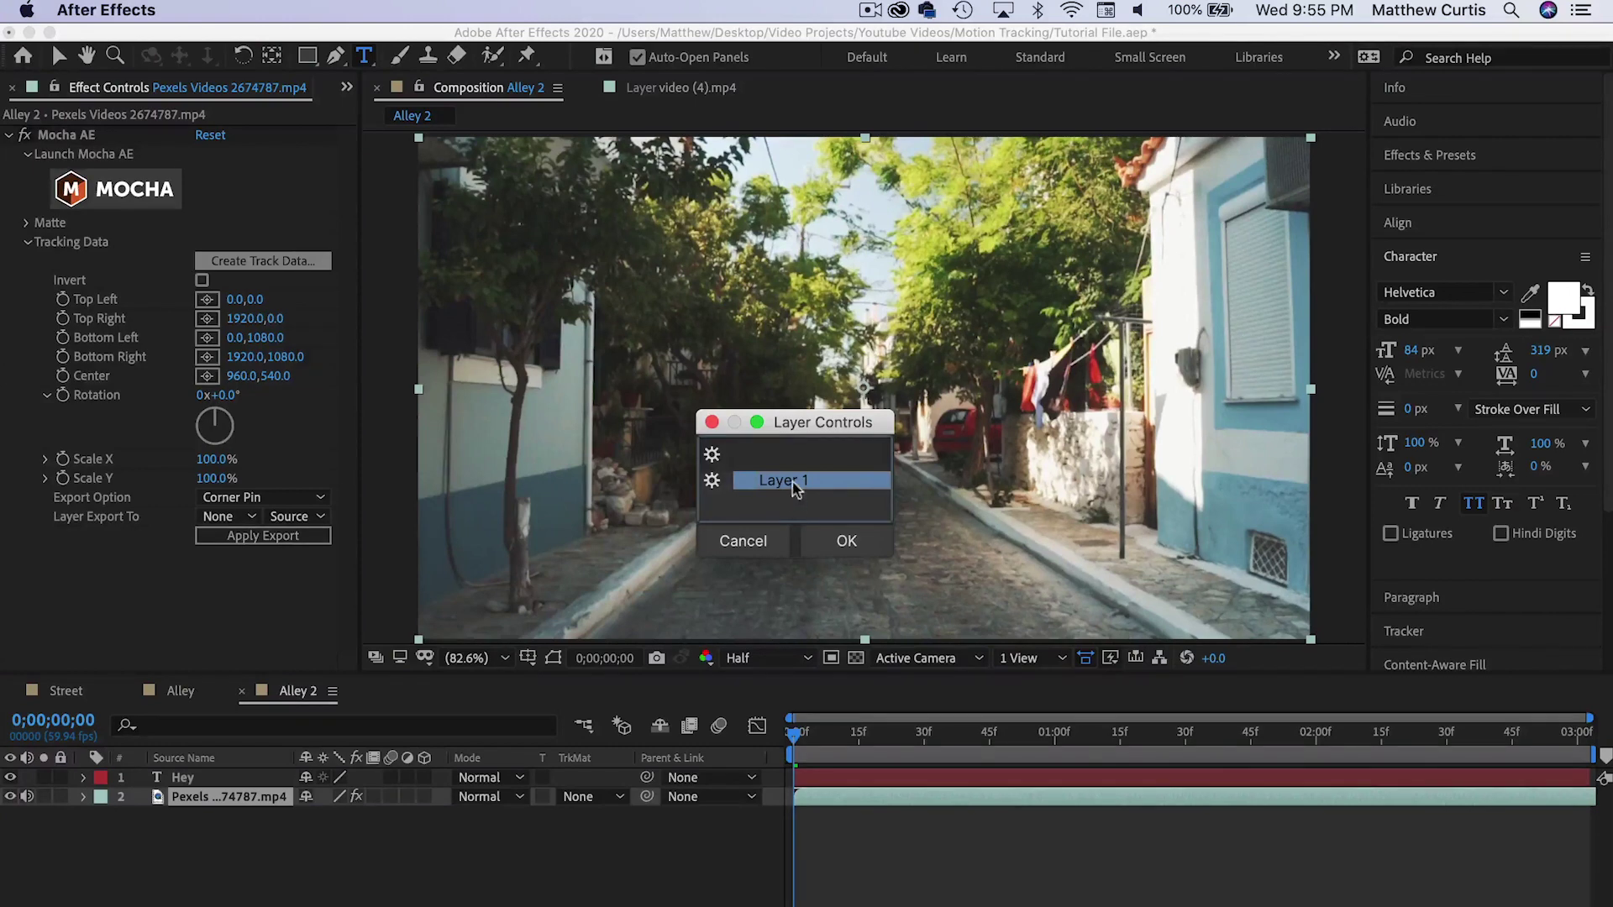
# Step: Apply the Mocha Layer 1 track as a Corner Pin export to the '1. Hey' layer
pyautogui.click(857, 541)
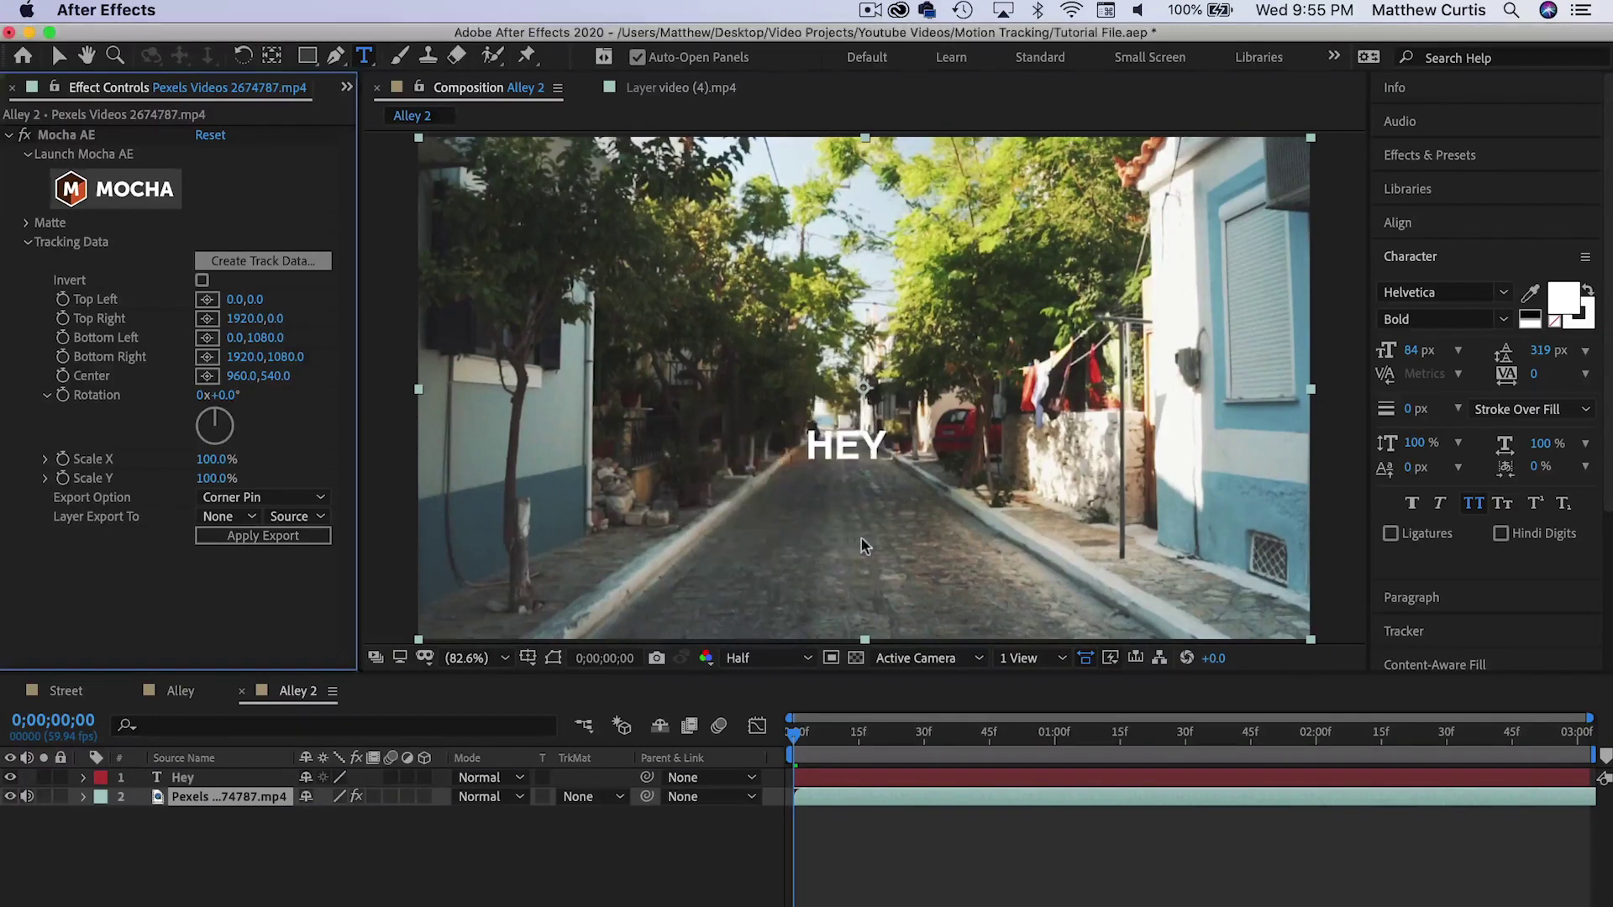
pyautogui.click(231, 518)
pyautogui.click(242, 578)
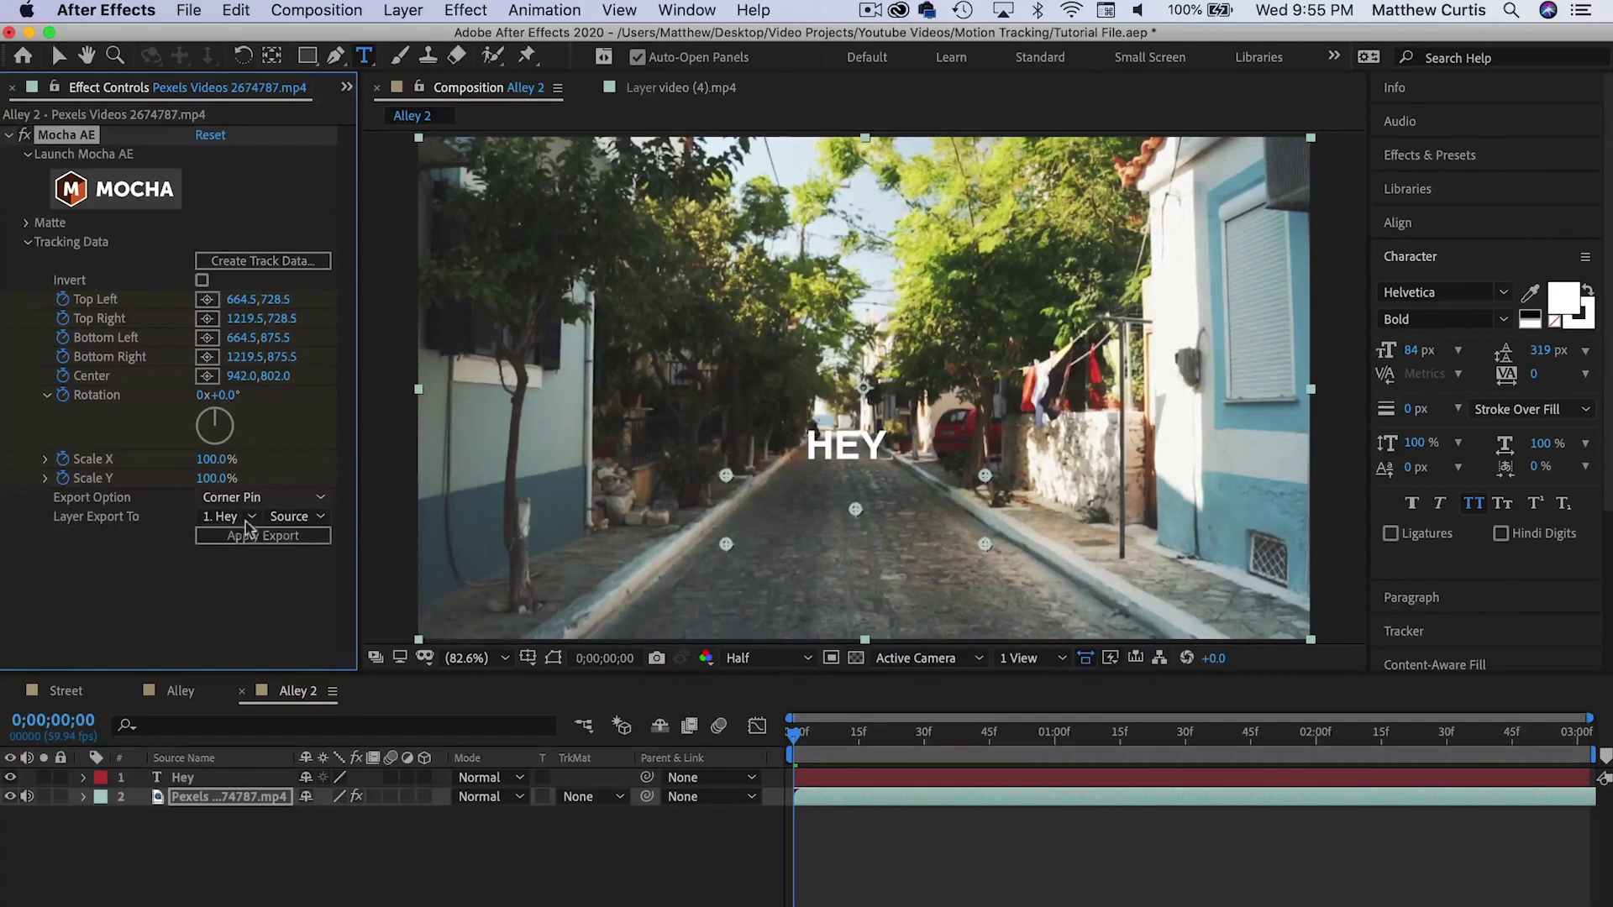
pyautogui.click(274, 541)
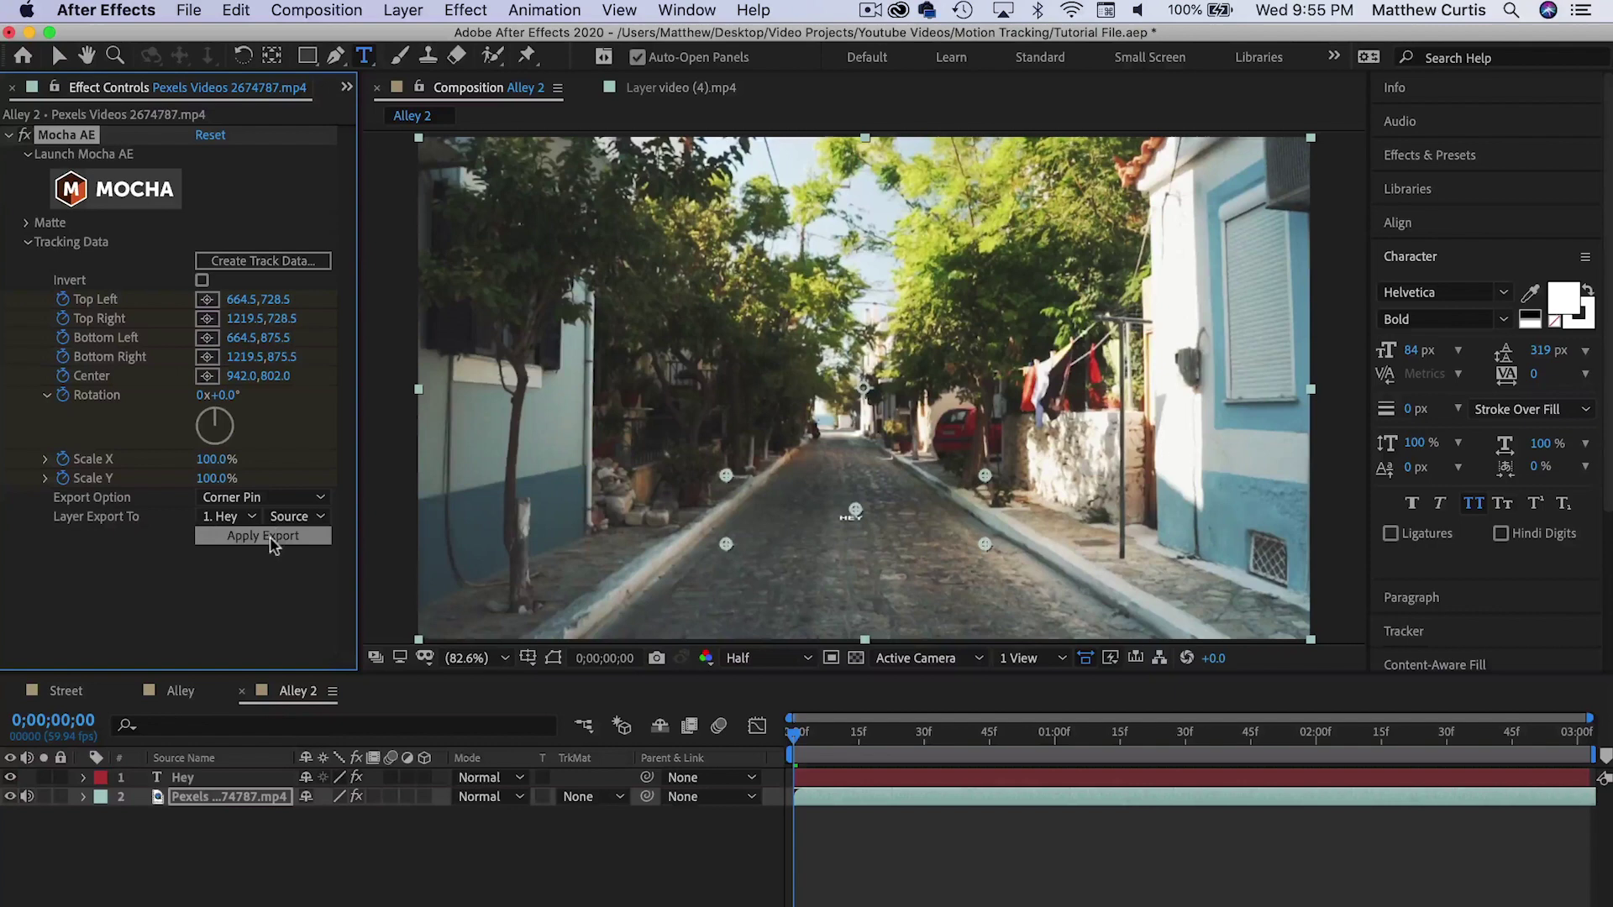
pyautogui.click(243, 759)
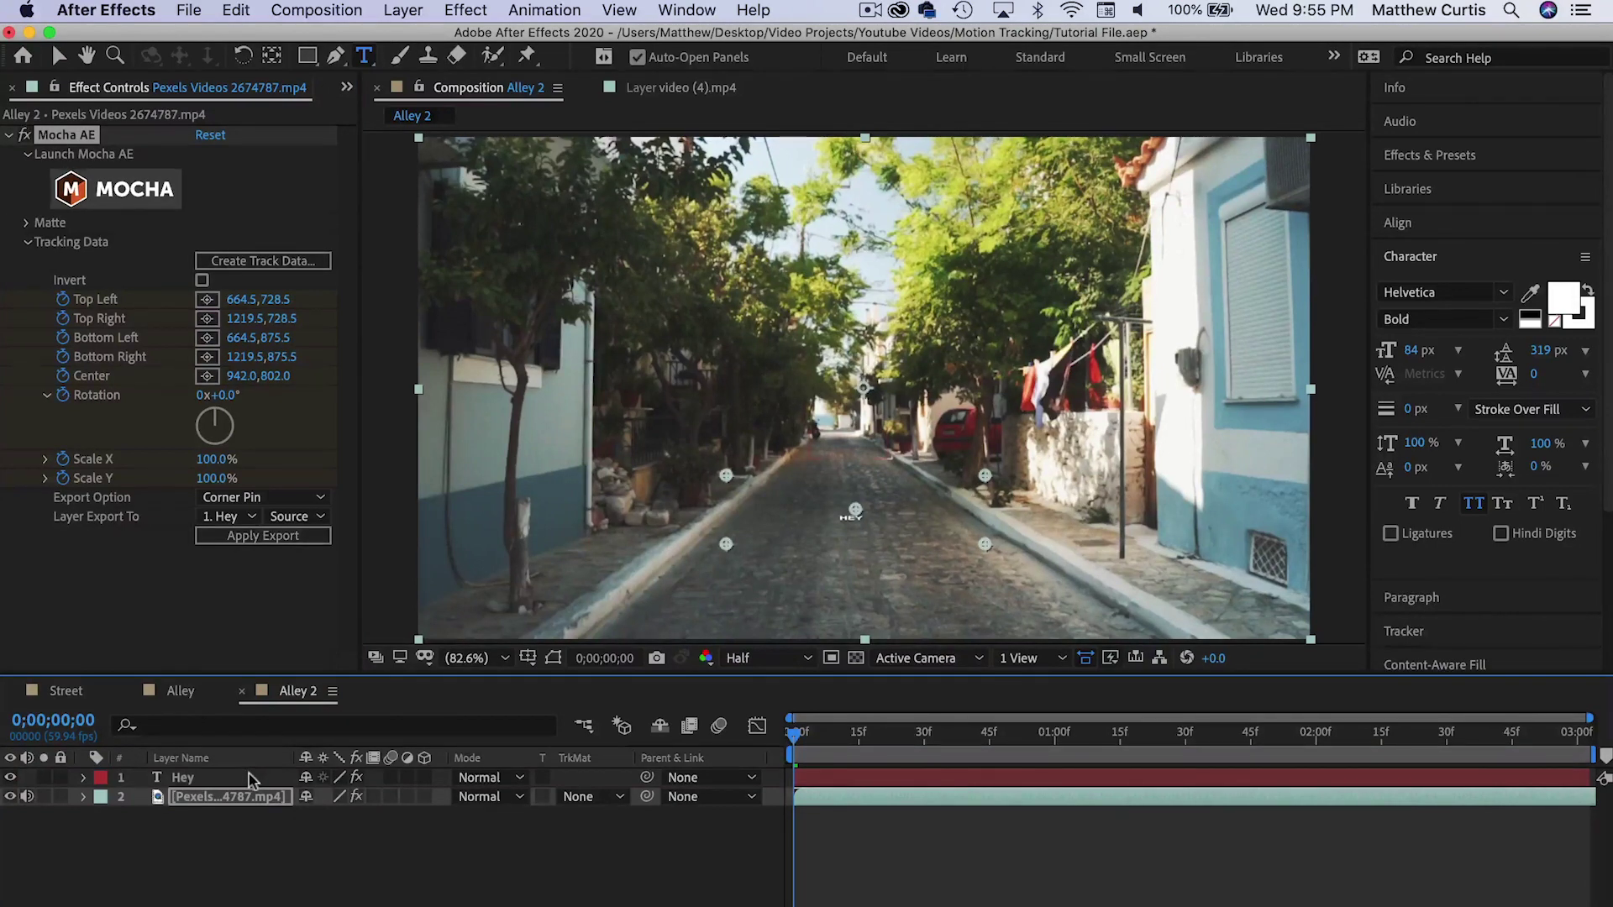
pyautogui.click(249, 774)
# Step: Scale the pinned HEY text layer up to 691% so it spans the road
pyautogui.press('s')
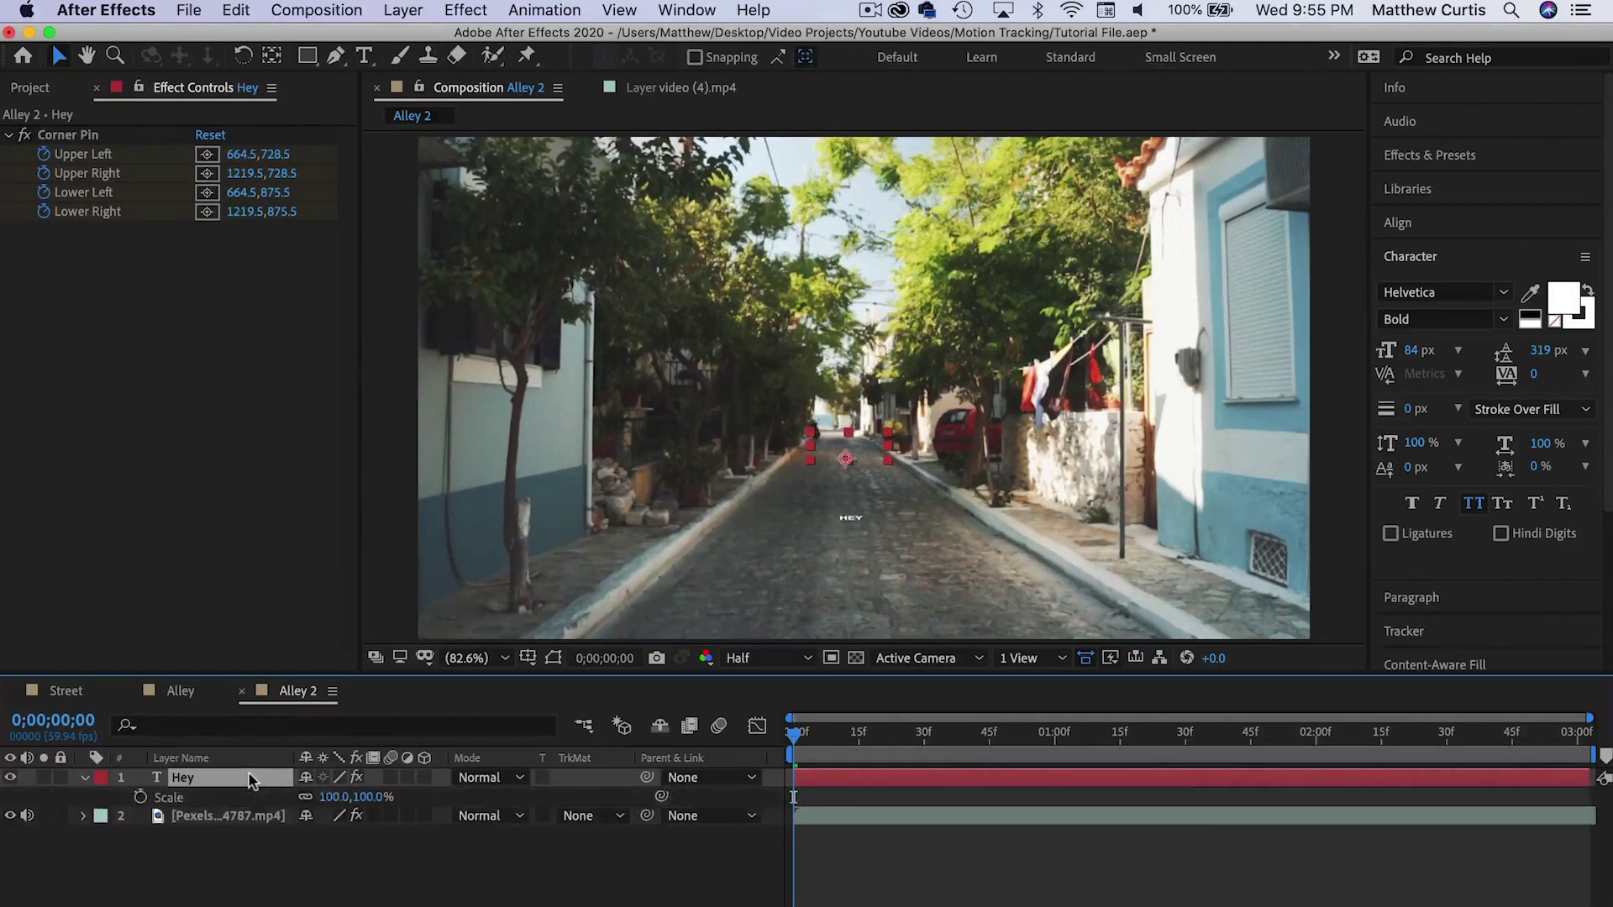
pyautogui.moveTo(328, 796); pyautogui.dragTo(891, 697)
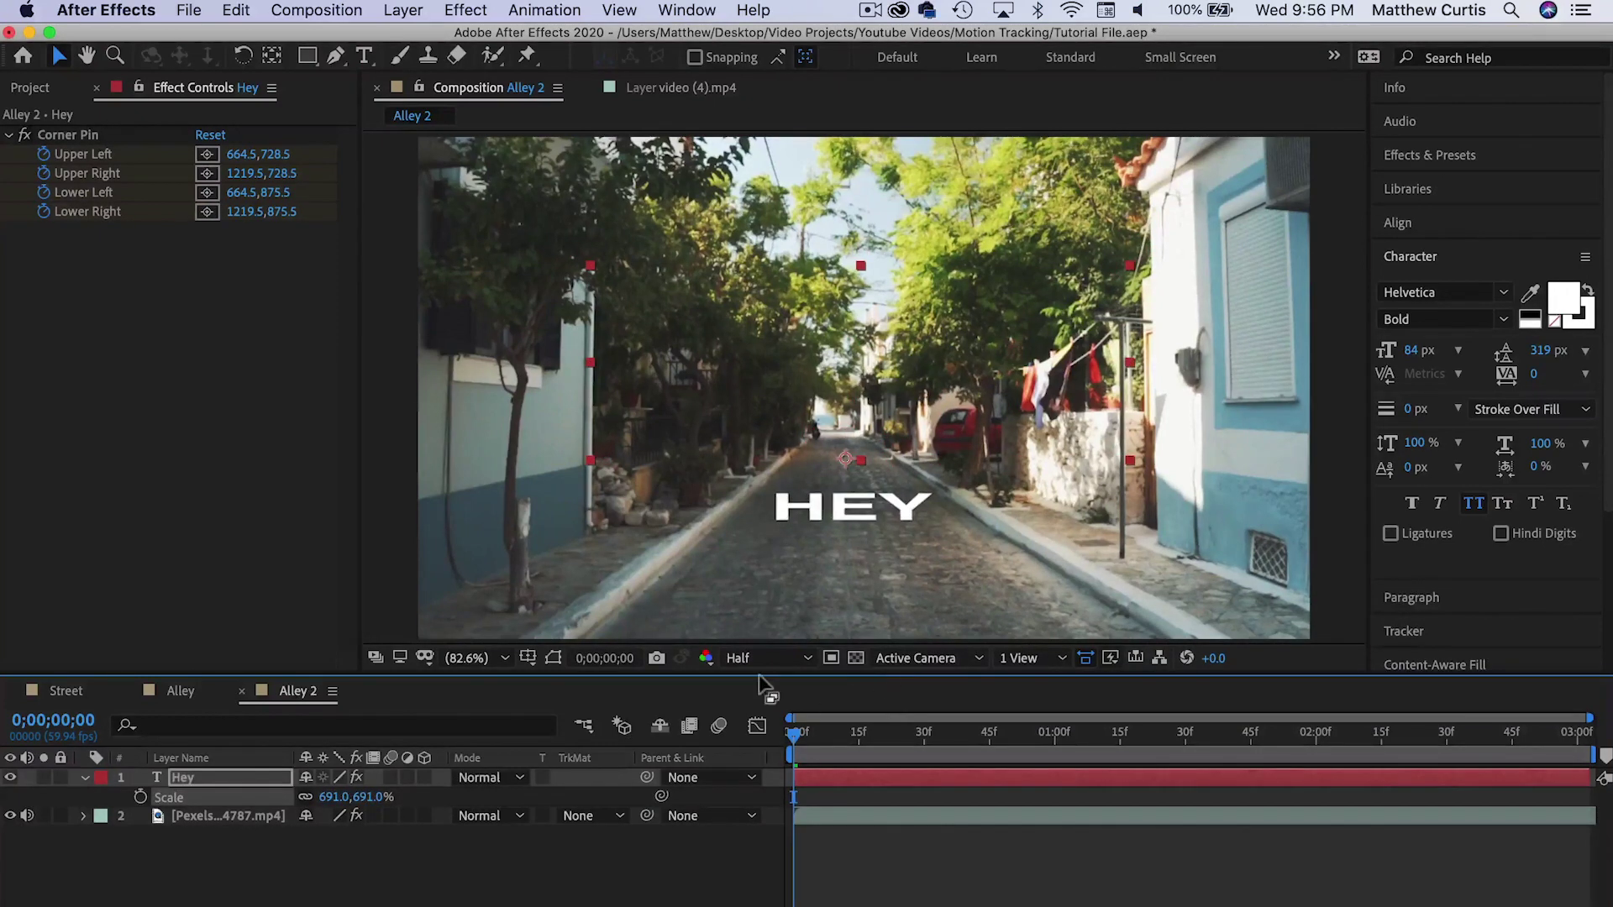